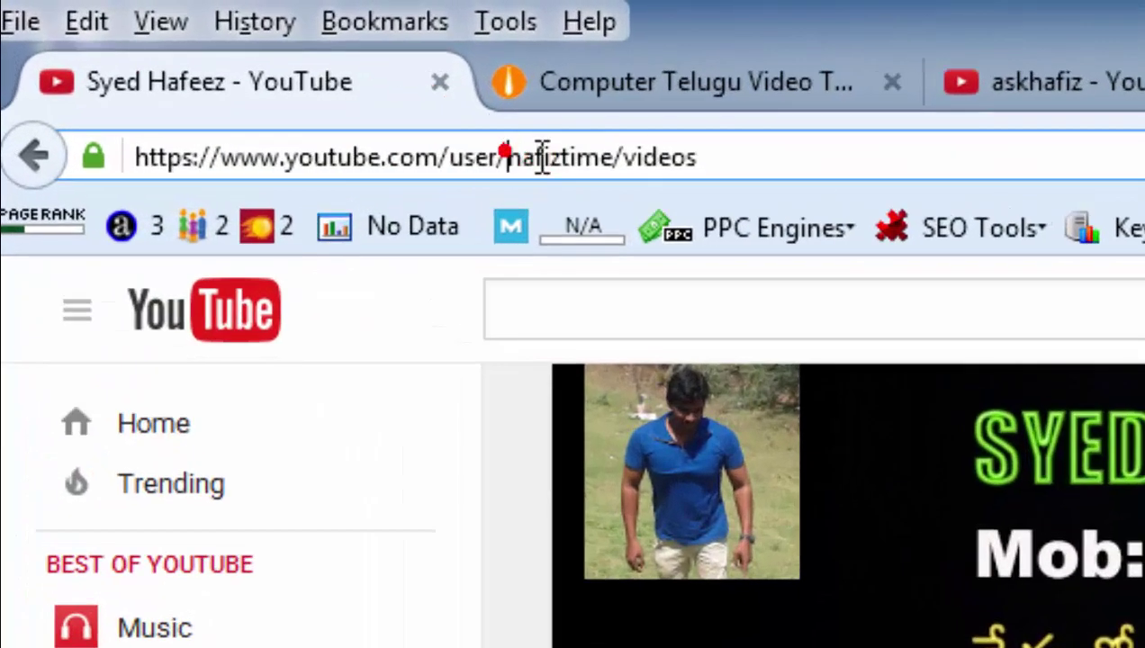
Select the channel name in the YouTube address bar, then switch to a new Chrome tab
double_click(554, 144)
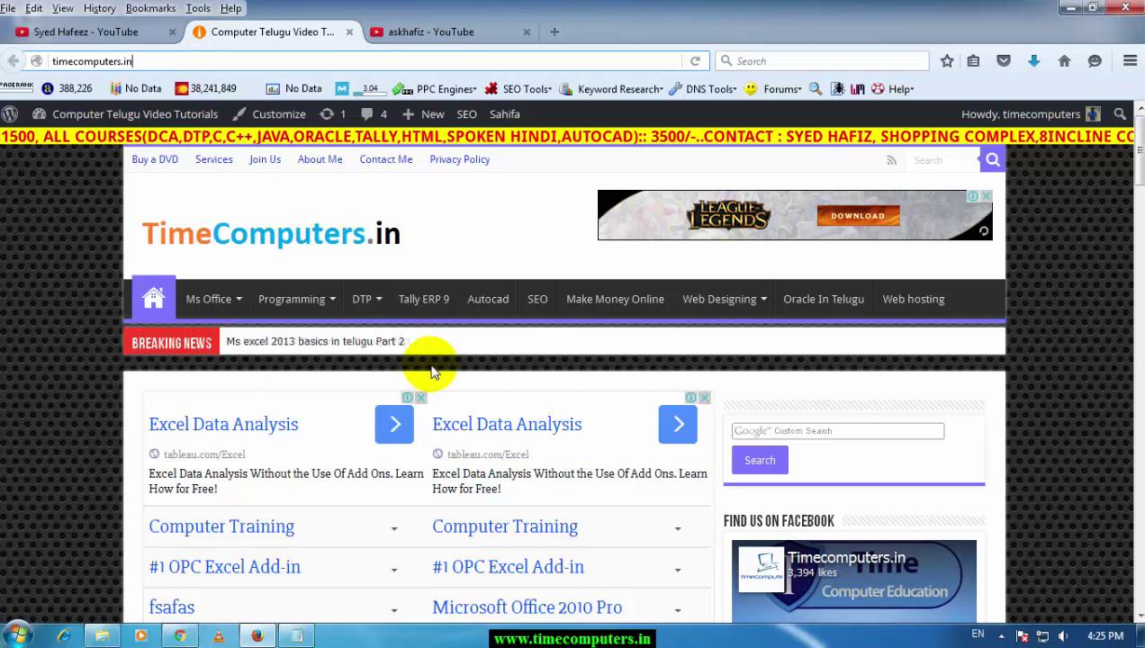
left_click(180, 636)
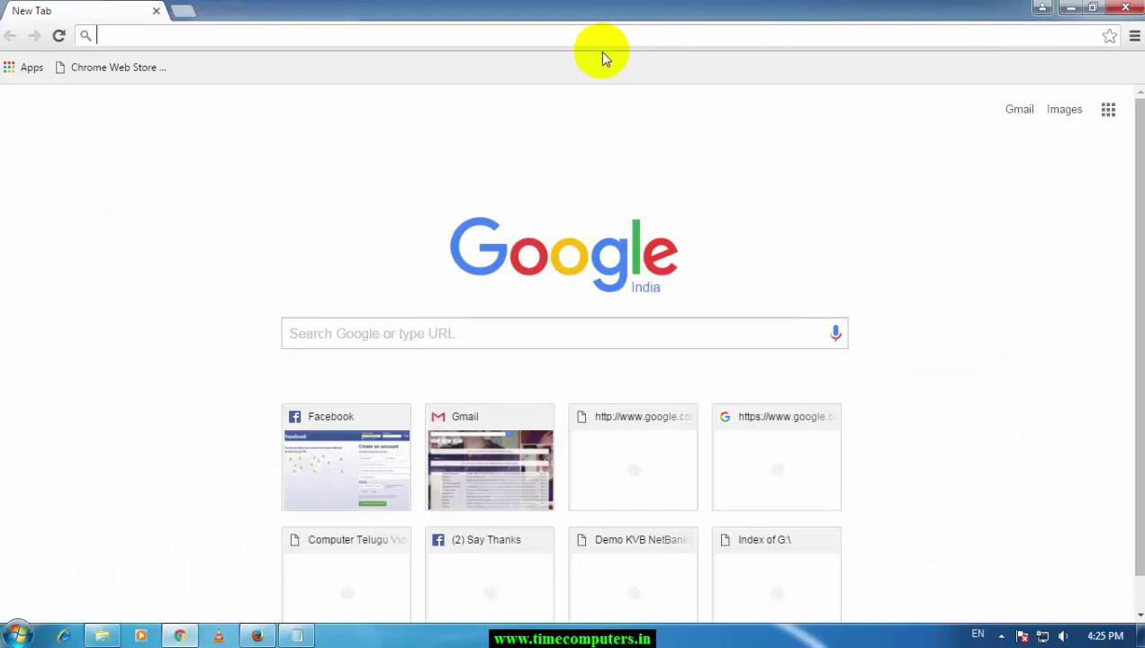
Search Google for 'tatkal tiket now' and open the Tatkal Ticket Now Chrome Web Store listing
type("google.com")
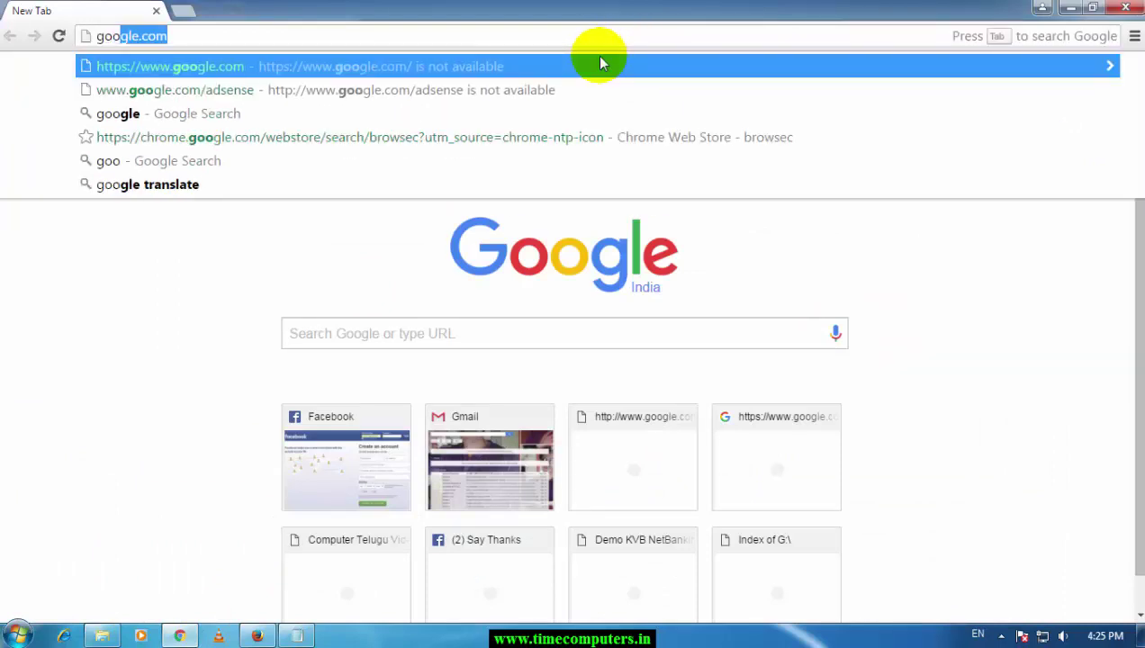
key("Return")
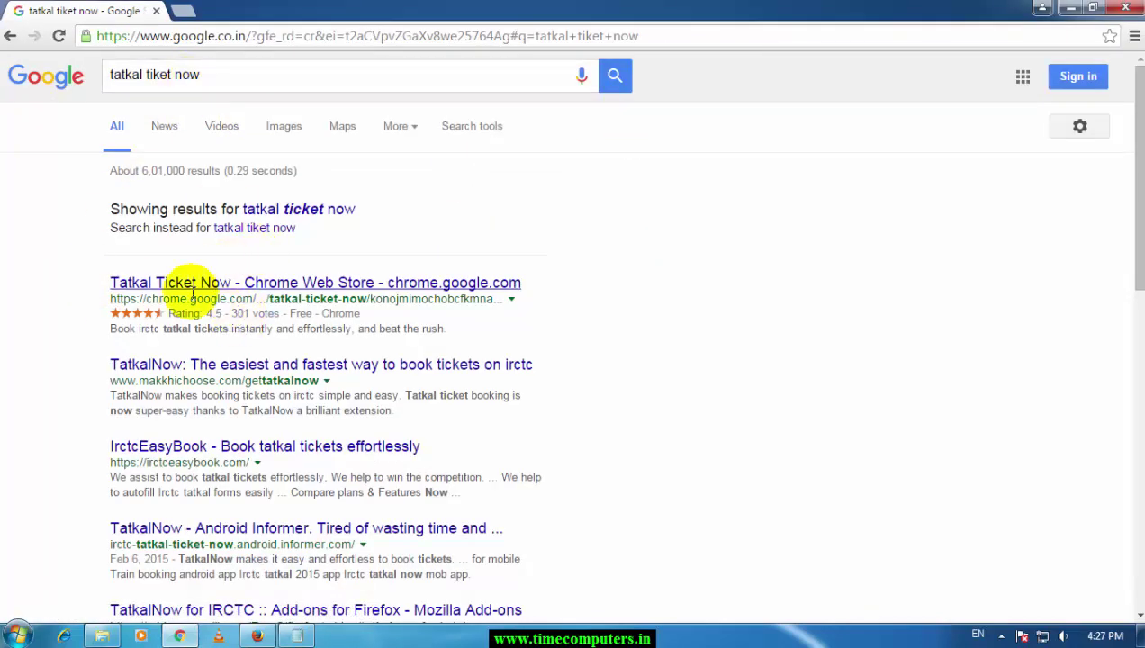
left_click(239, 284)
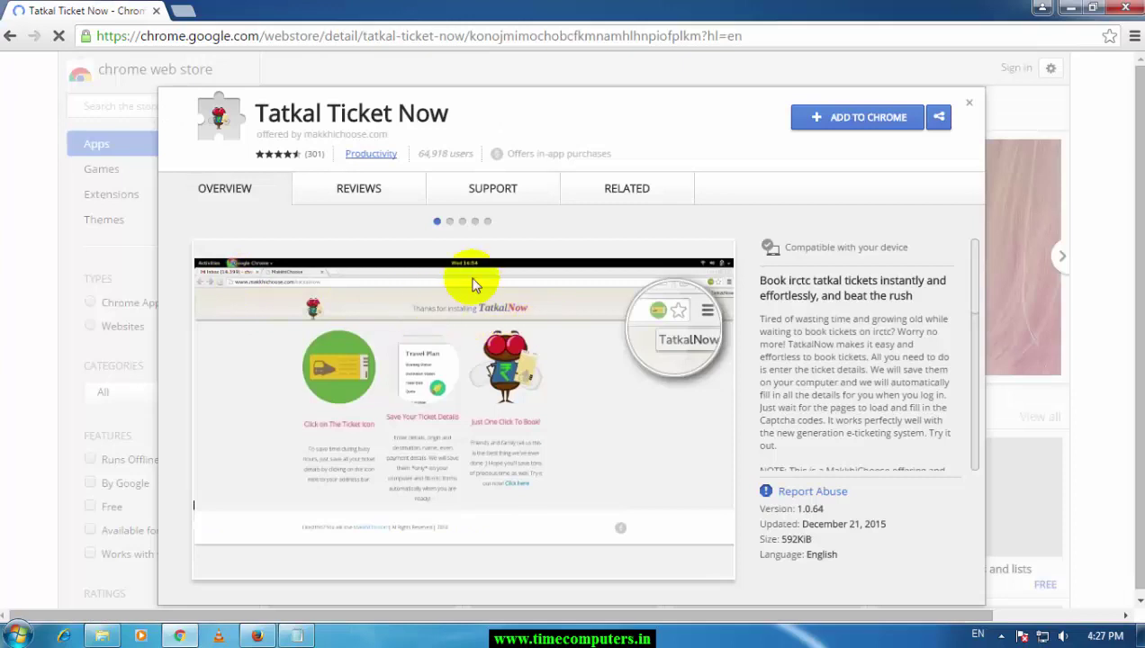
Add the Tatkal Ticket Now extension to Chrome and confirm the installation
left_click(867, 121)
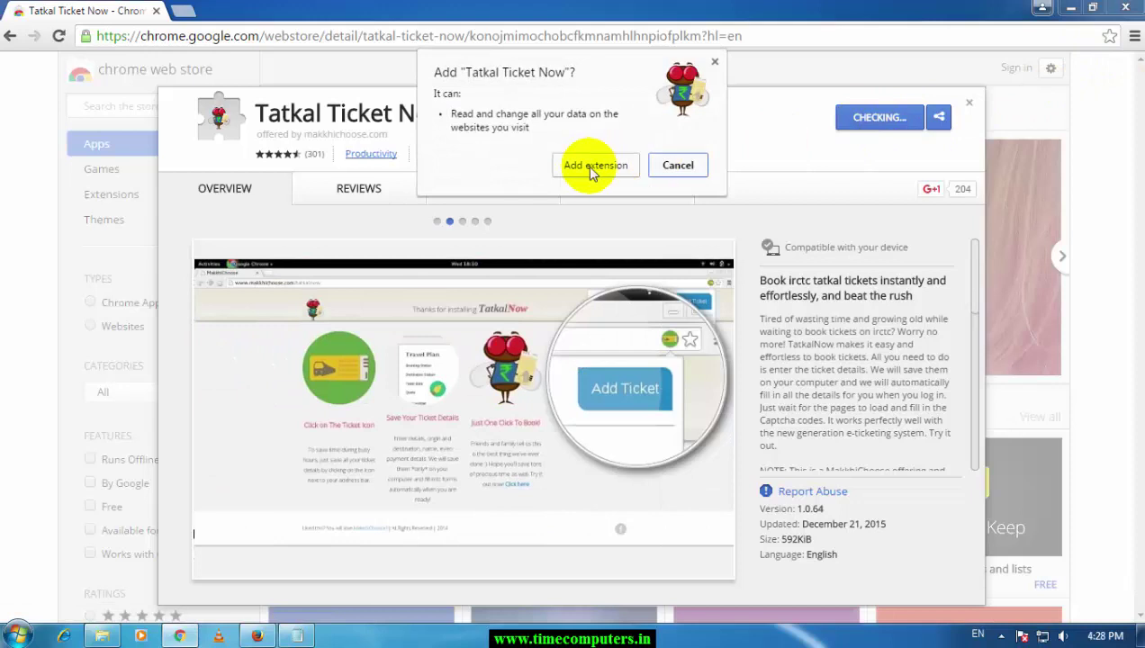
left_click(592, 170)
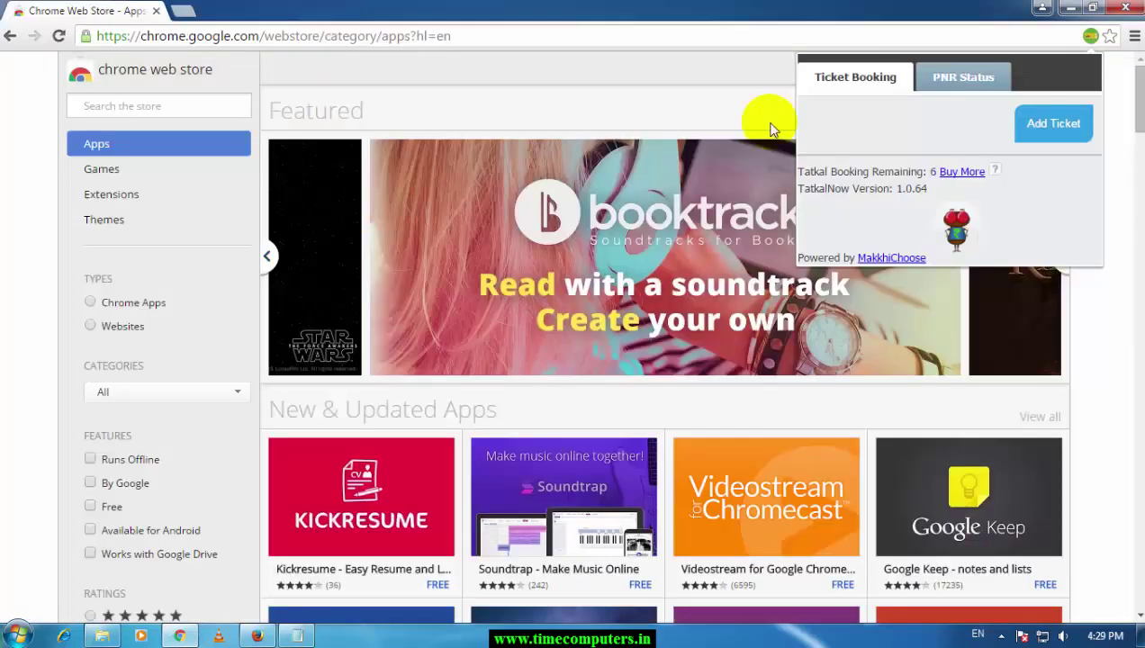
Start a new TatkalNow ticket and fill in the IRCTC username and password
left_click(1047, 129)
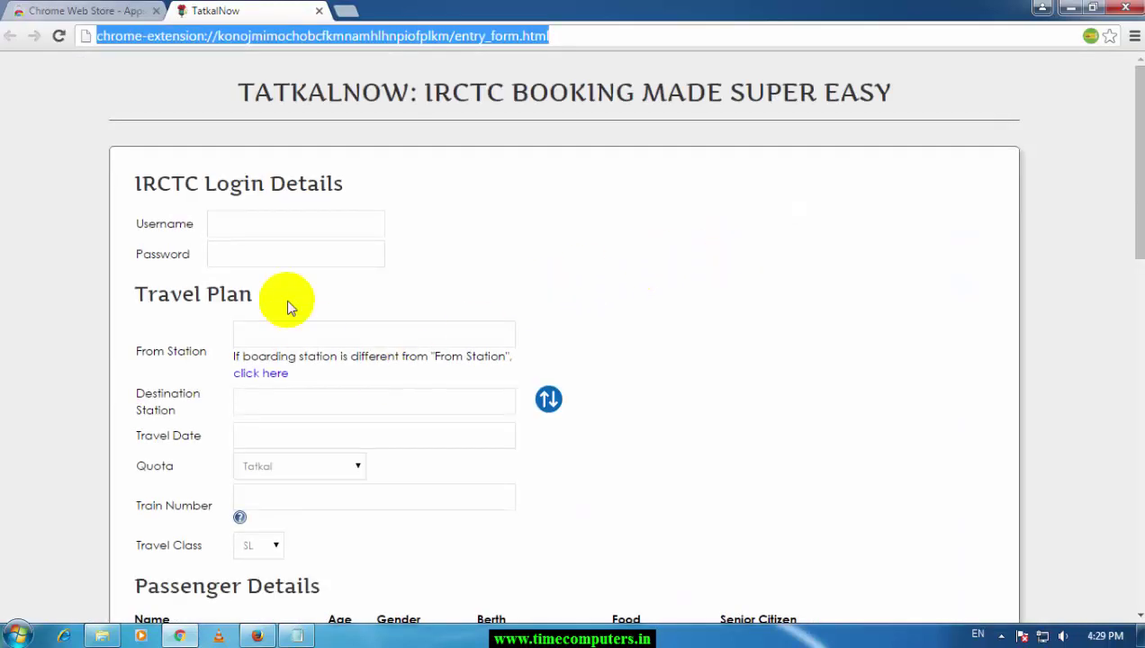
left_click(281, 224)
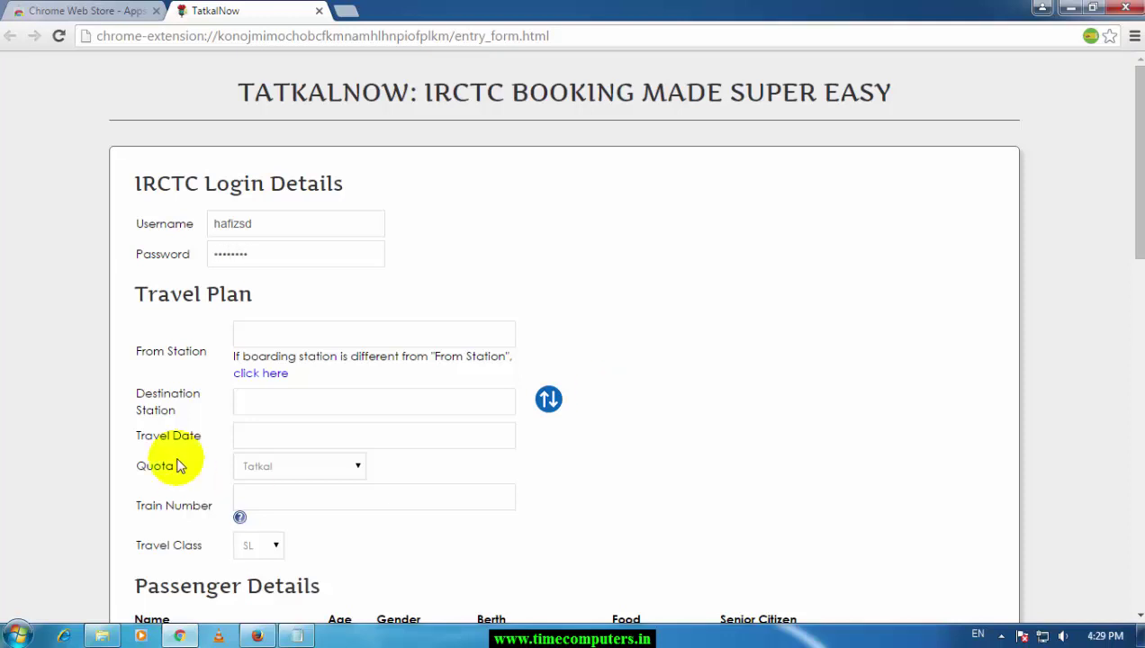
left_click(259, 335)
scroll(329, 328, "down", 1)
scroll(329, 328, "down", 1)
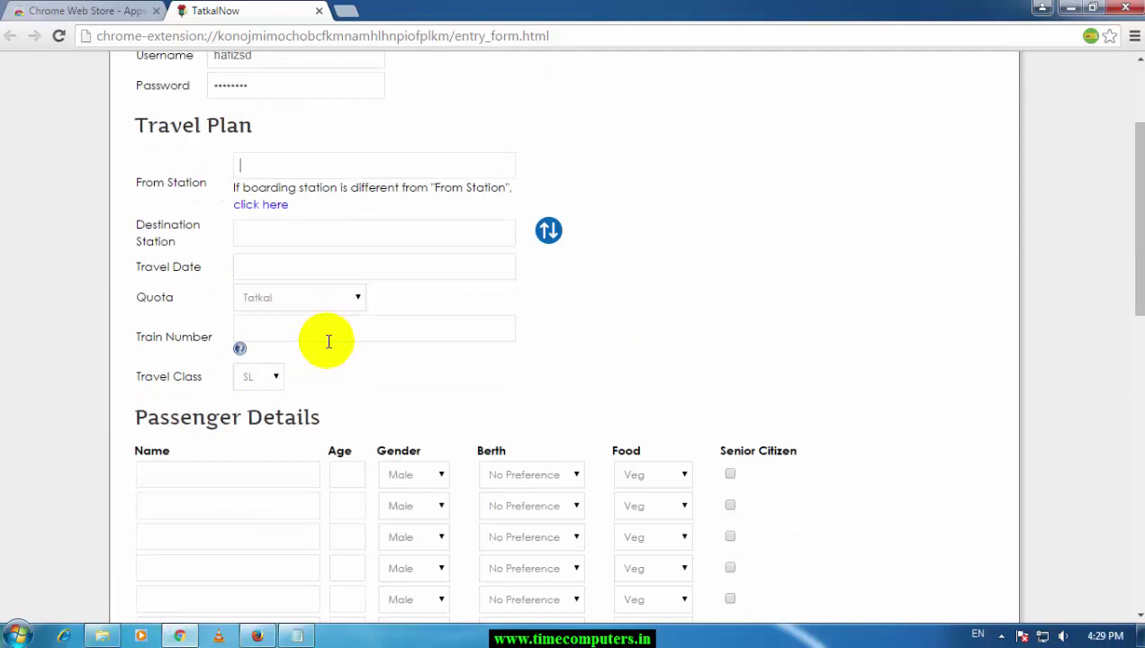
left_click(281, 171)
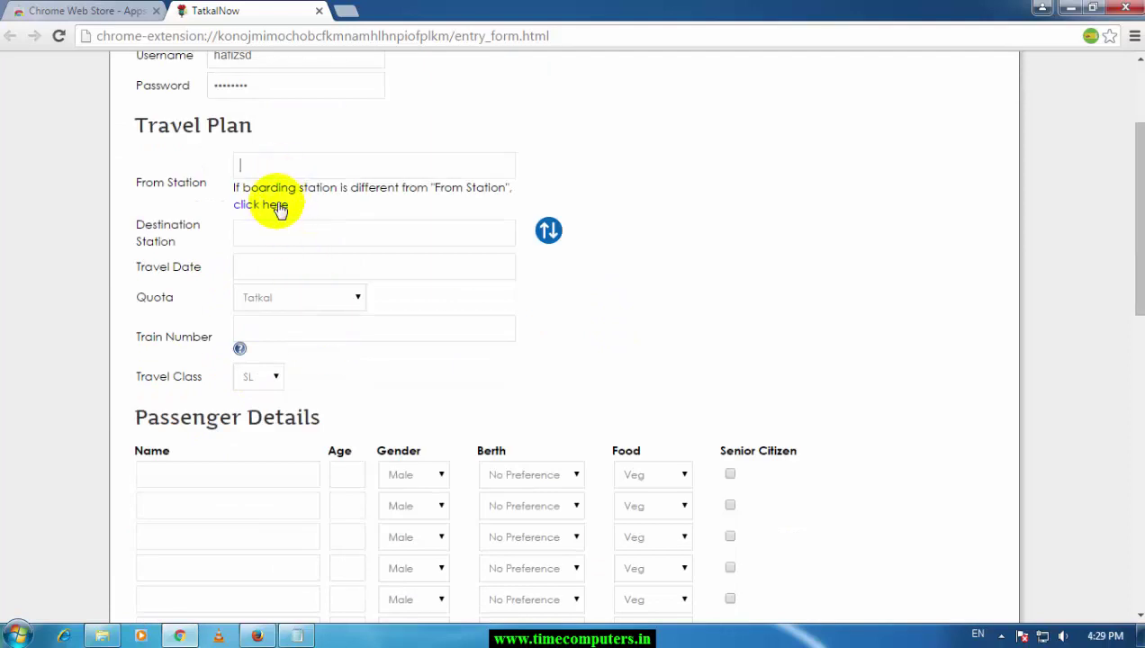
Set the journey from RAMAGUNDAM - RDM to HYDERABAD DECAN - HYB on 29/12/2015
left_click(270, 232)
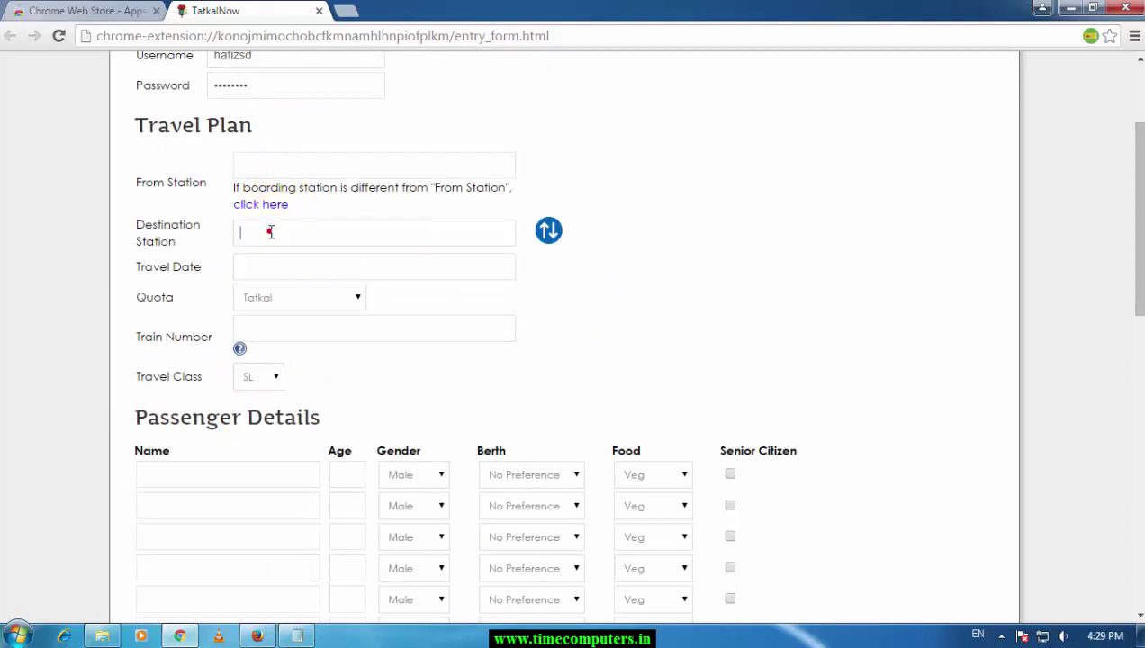
left_click(291, 164)
type("rdm")
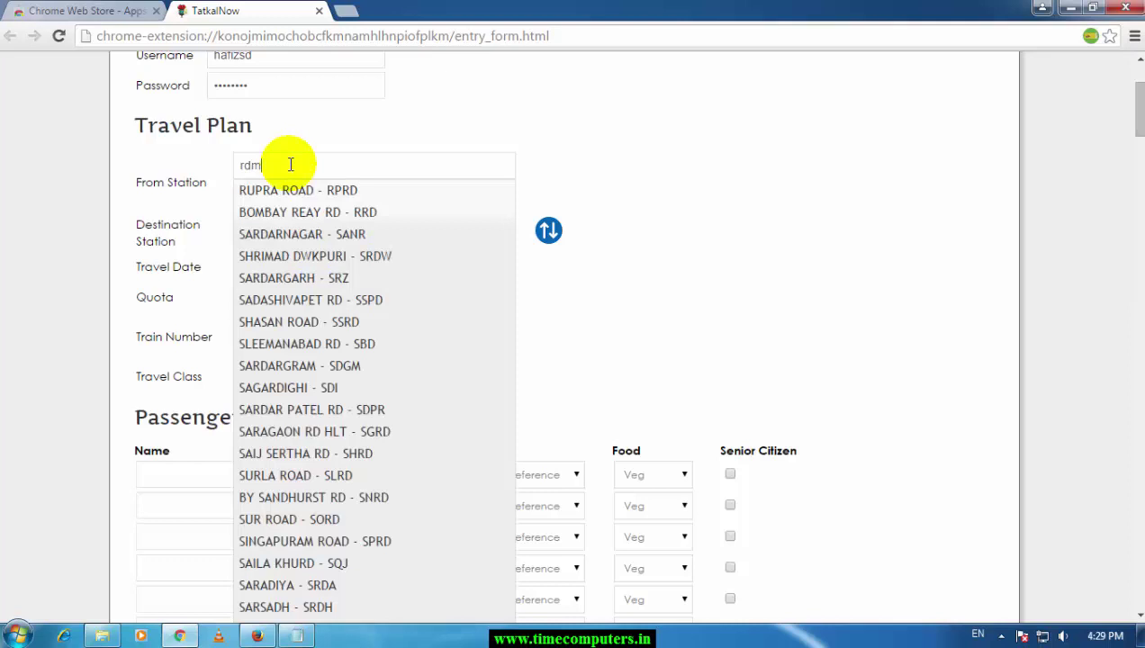
left_click(306, 186)
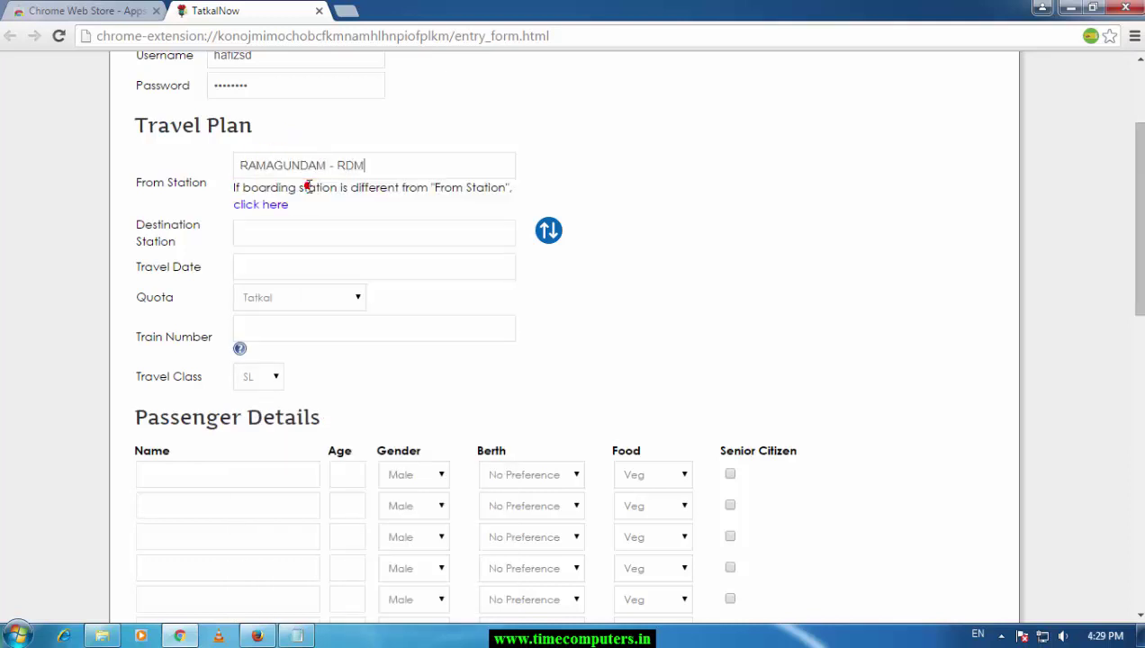
left_click(295, 233)
type("hyd")
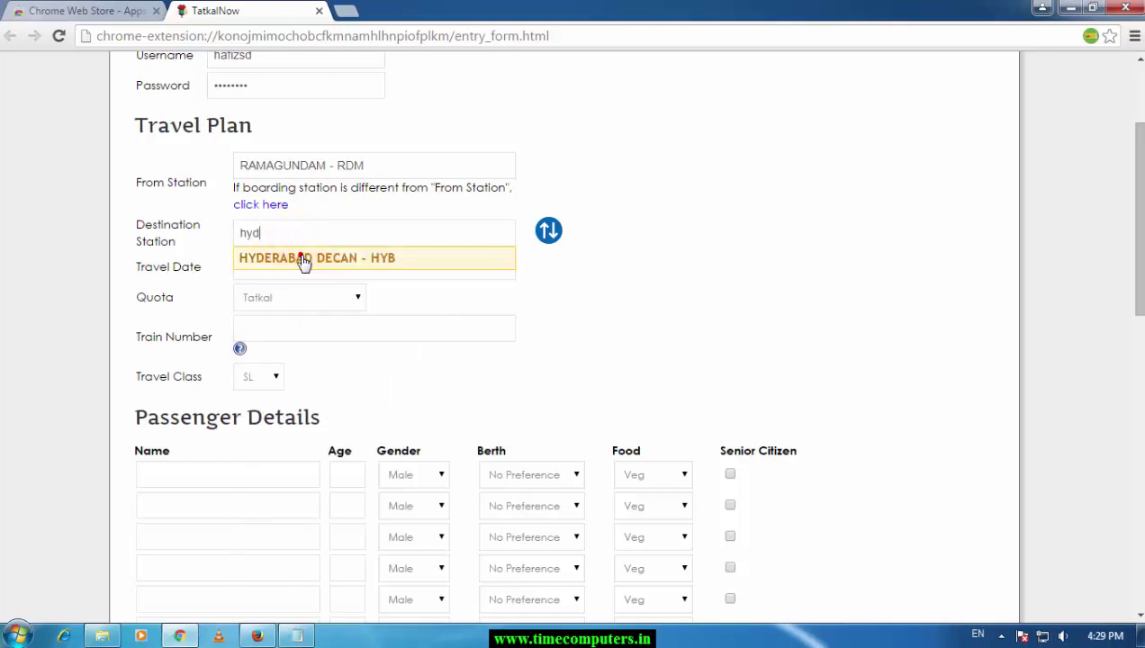
left_click(300, 258)
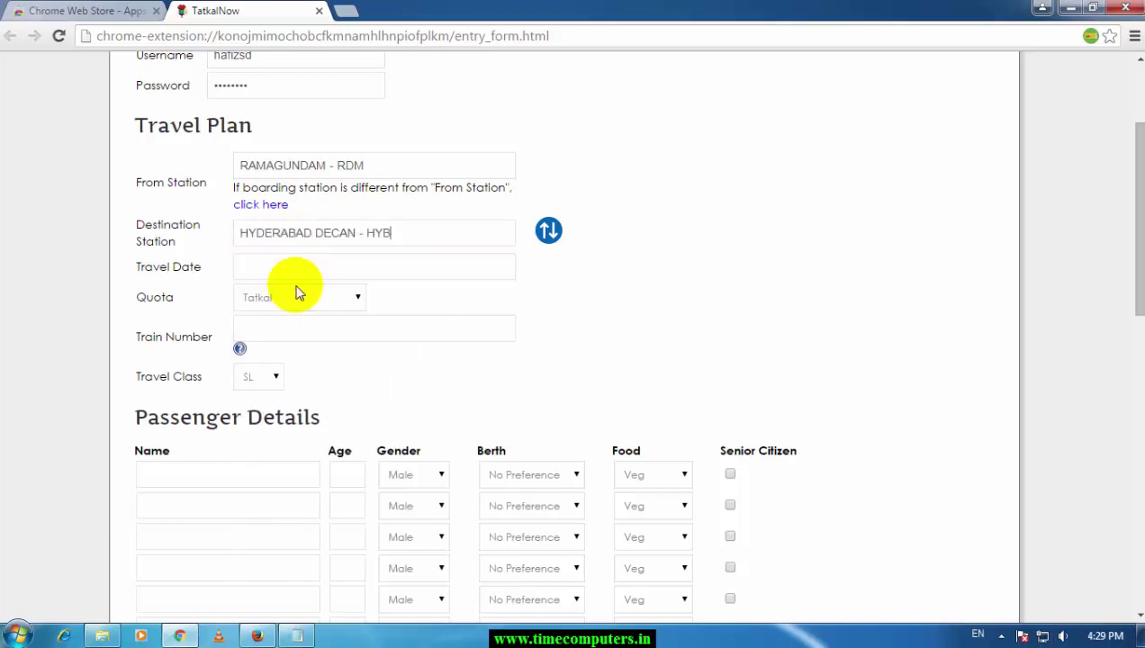
left_click(289, 266)
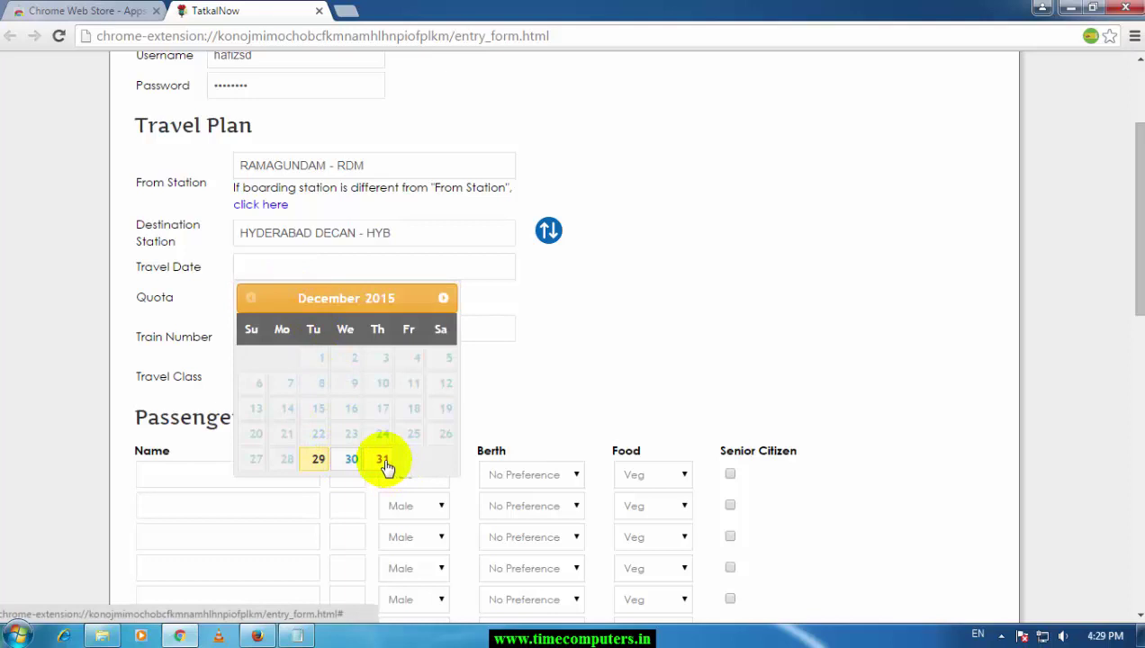
left_click(324, 466)
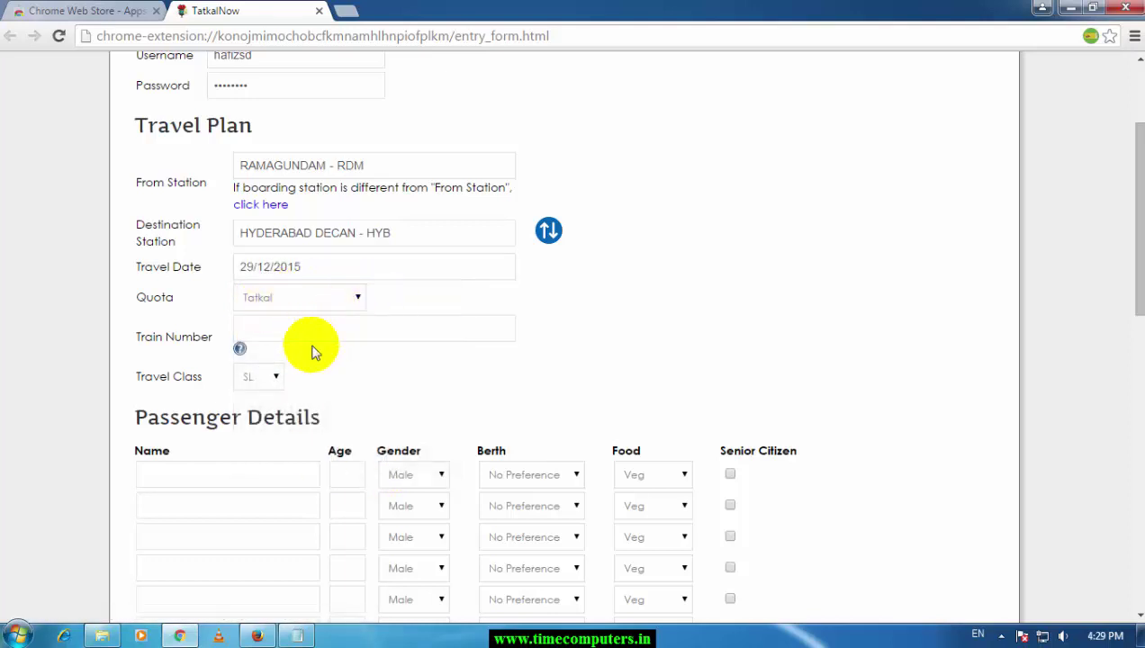
Enter the first passenger's name and age 28, keeping Male and choosing Lower berth
scroll(297, 360, "down", 1)
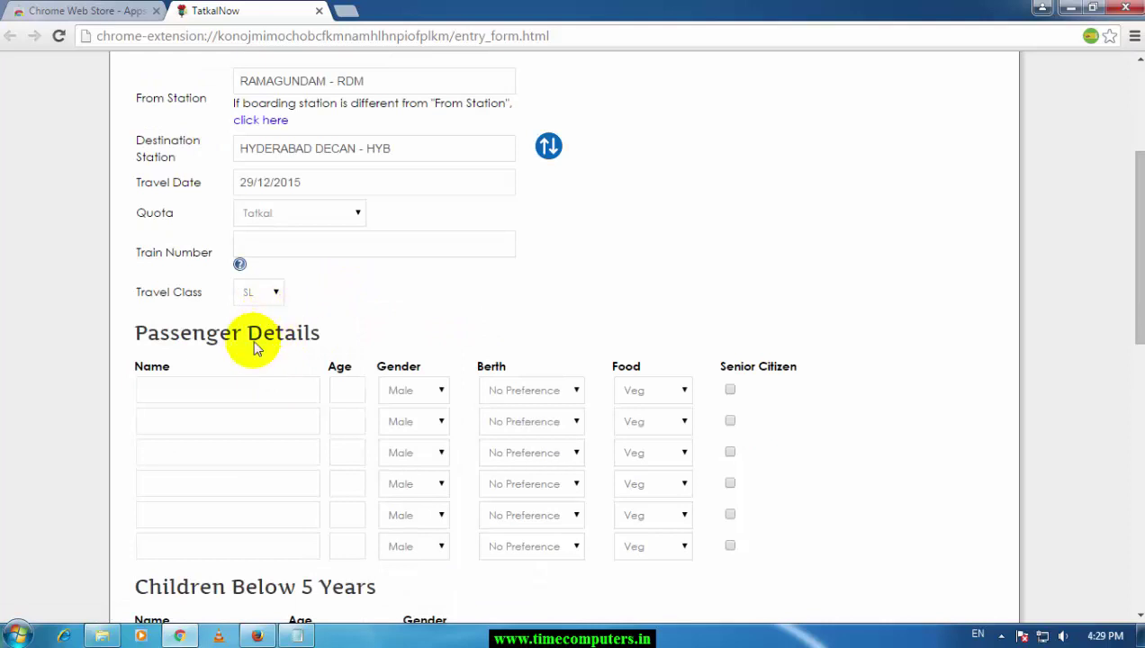
scroll(255, 349, "down", 1)
left_click(195, 307)
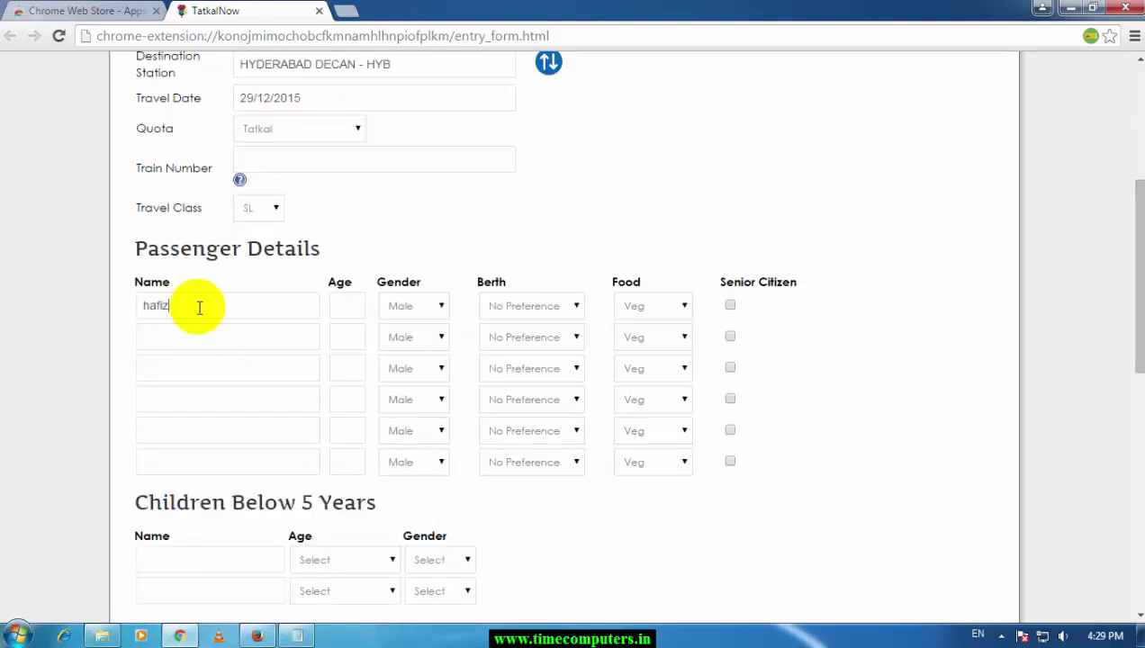
left_click(357, 296)
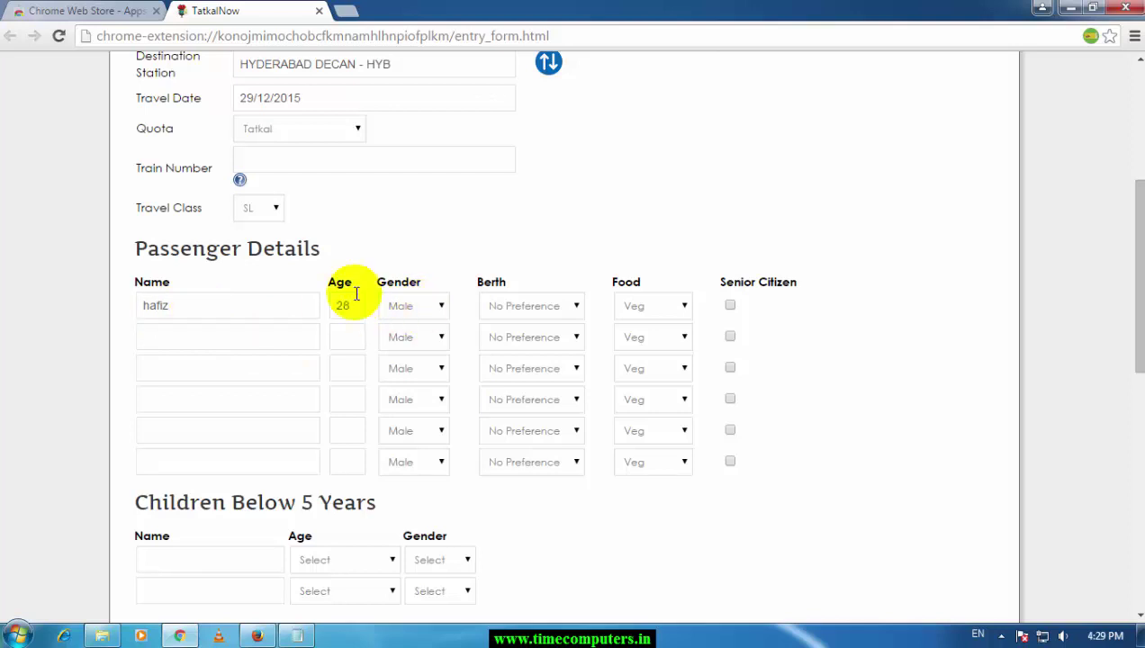
left_click(441, 306)
left_click(432, 320)
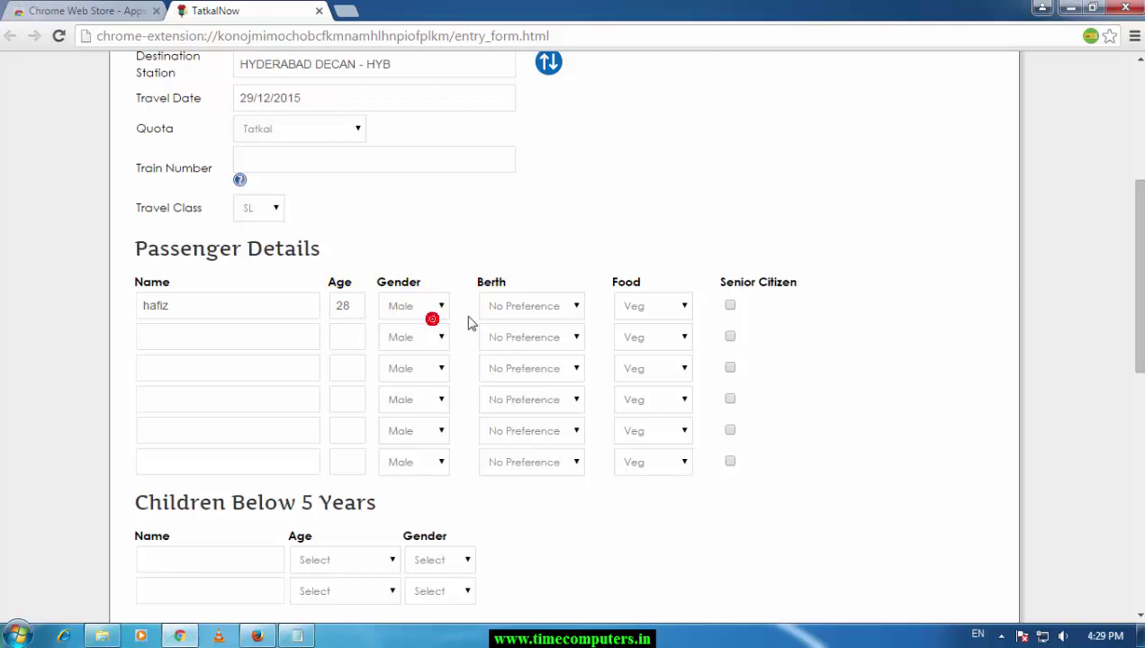
left_click(542, 305)
left_click(540, 336)
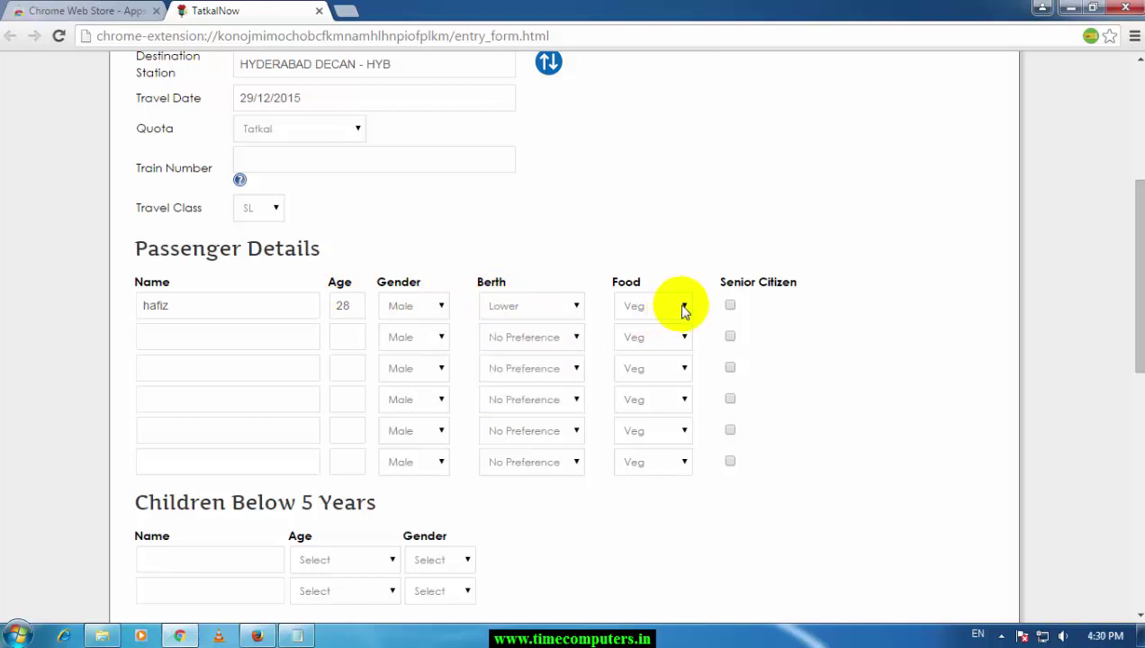
Begin a child passenger's name, then scroll down to Payment Details
scroll(737, 301, "down", 2)
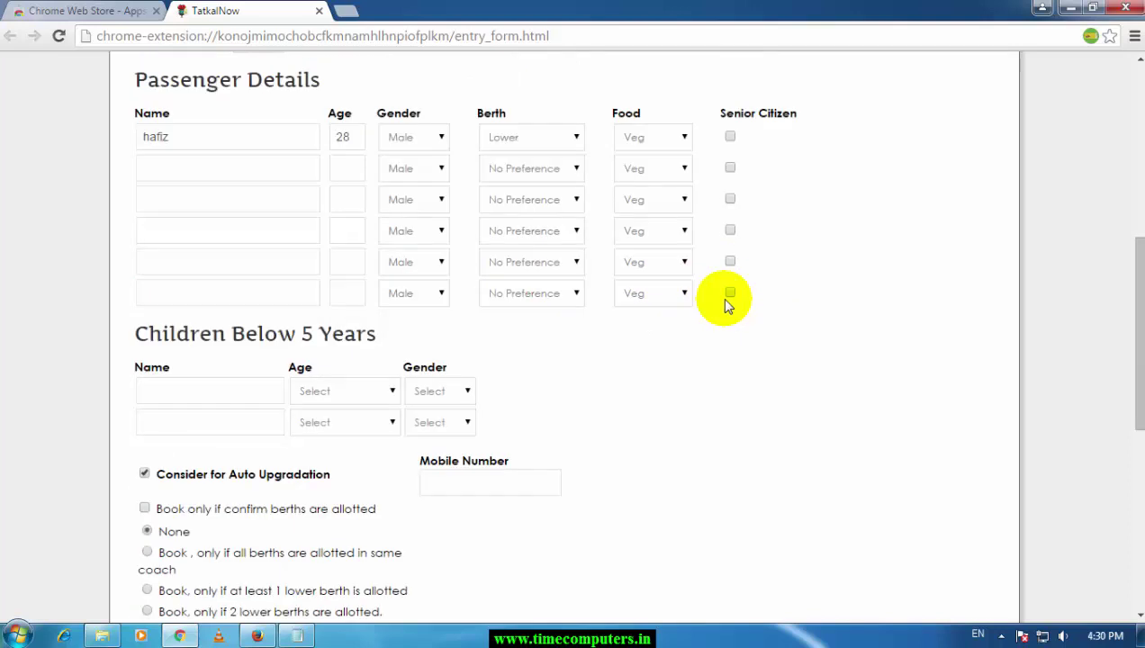
left_click(231, 379)
scroll(234, 387, "down", 1)
scroll(238, 382, "down", 2)
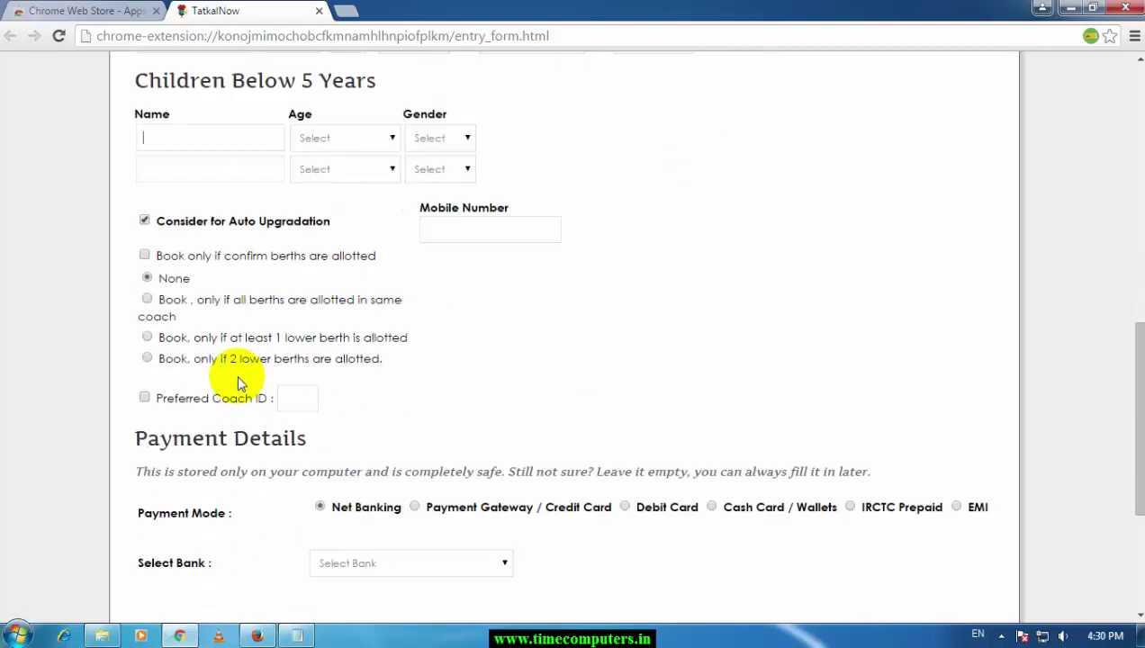
scroll(241, 384, "down", 3)
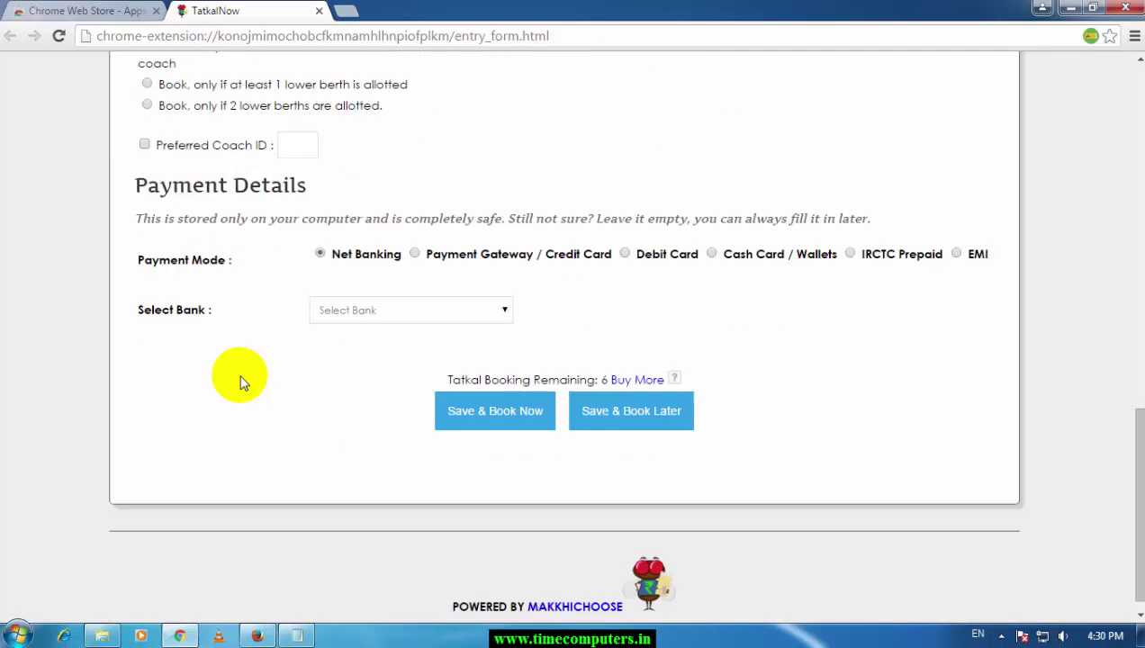
Choose Andhra Bank under Net Banking and start on the bank login ID
left_click(375, 310)
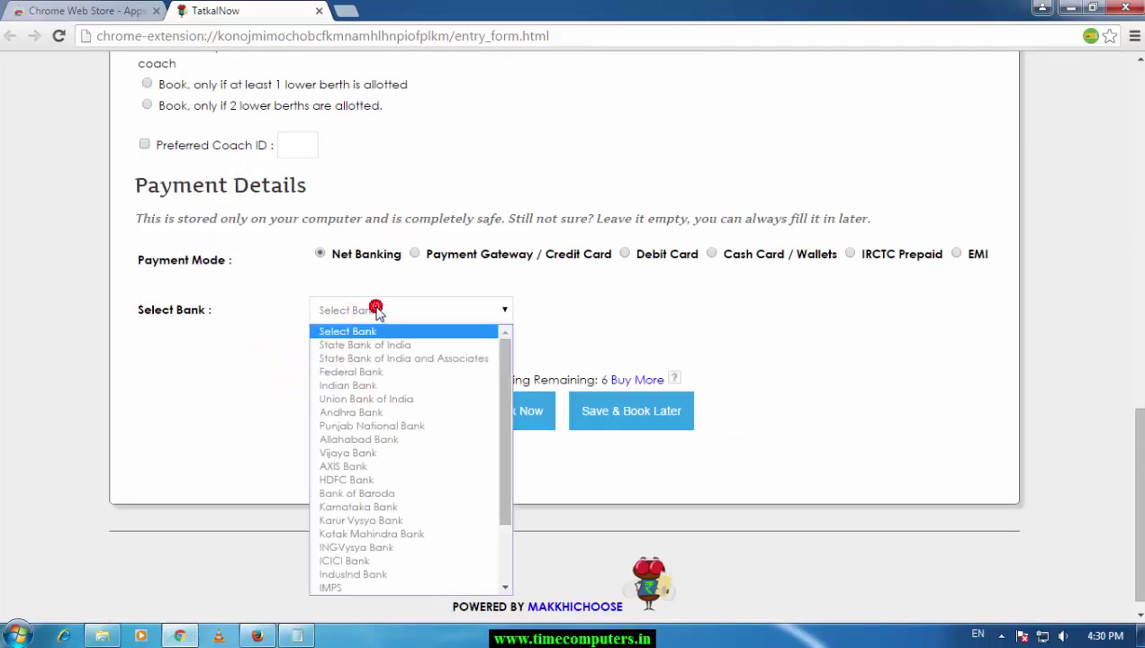
left_click(387, 414)
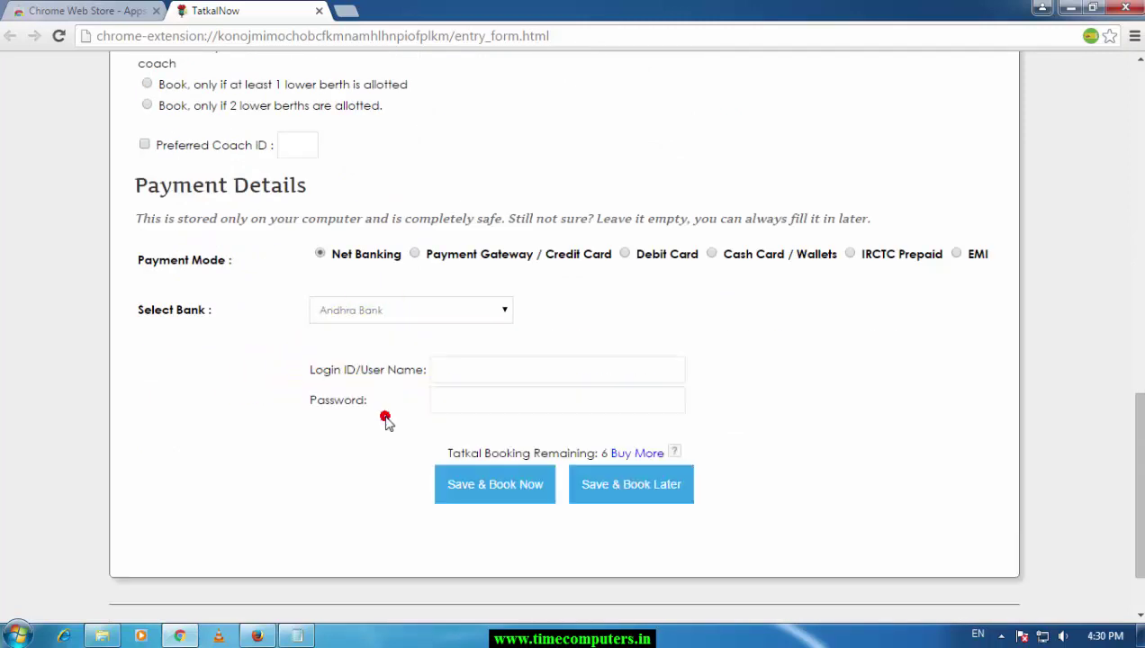
left_click(463, 366)
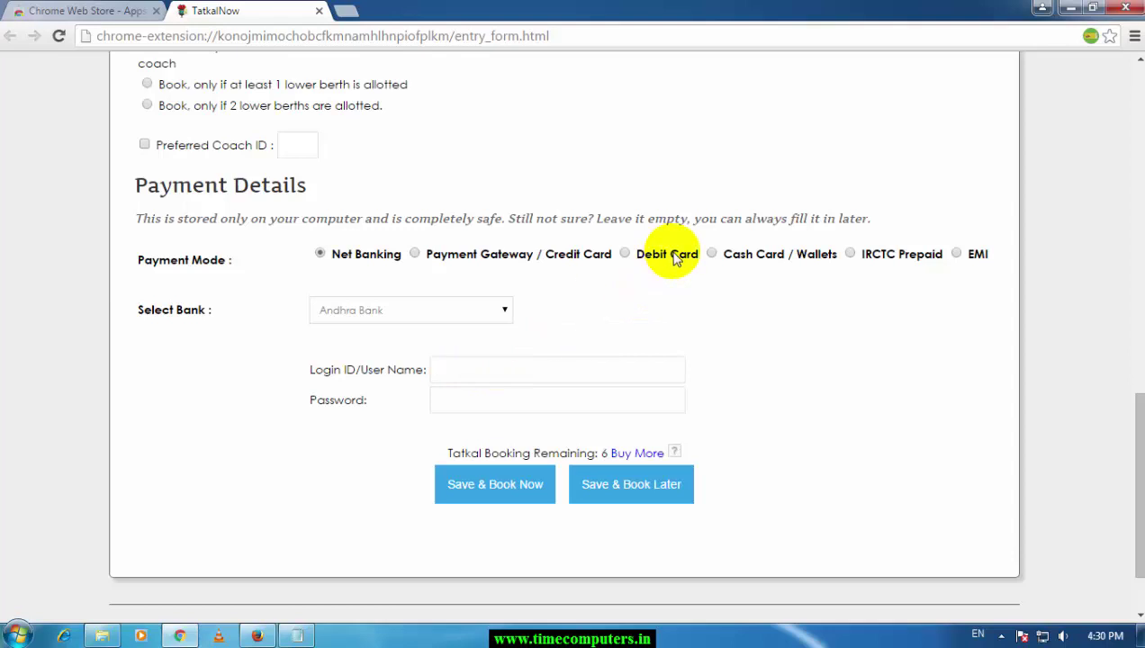
Switch the payment mode to Debit Card and select Andhra Bank as its bank
left_click(633, 257)
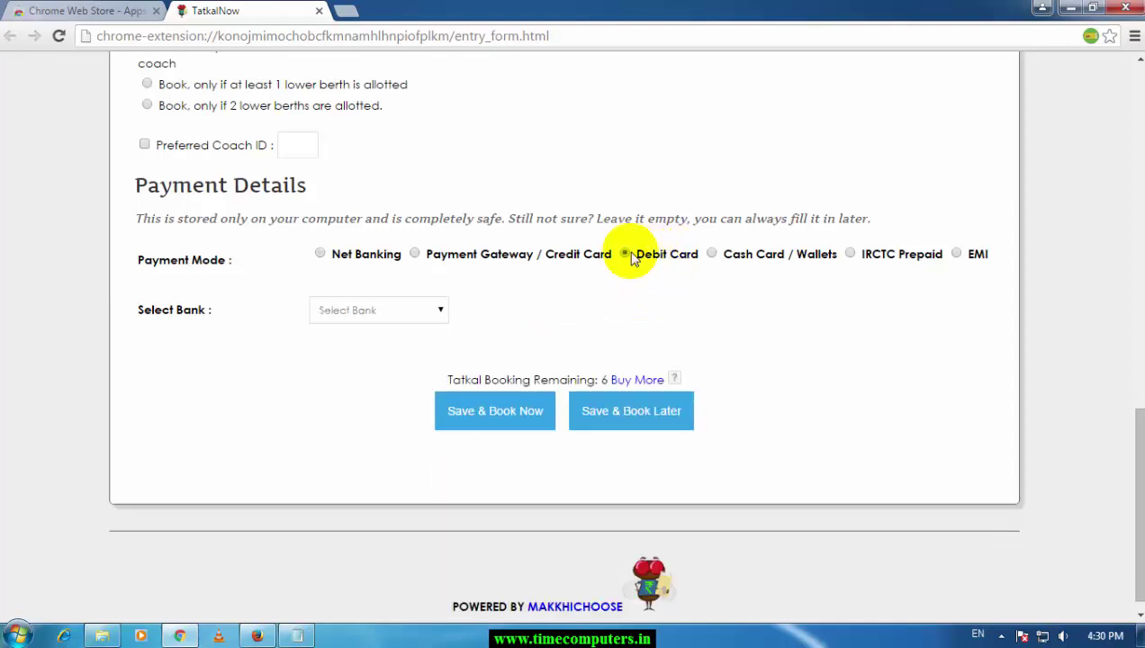
left_click(422, 308)
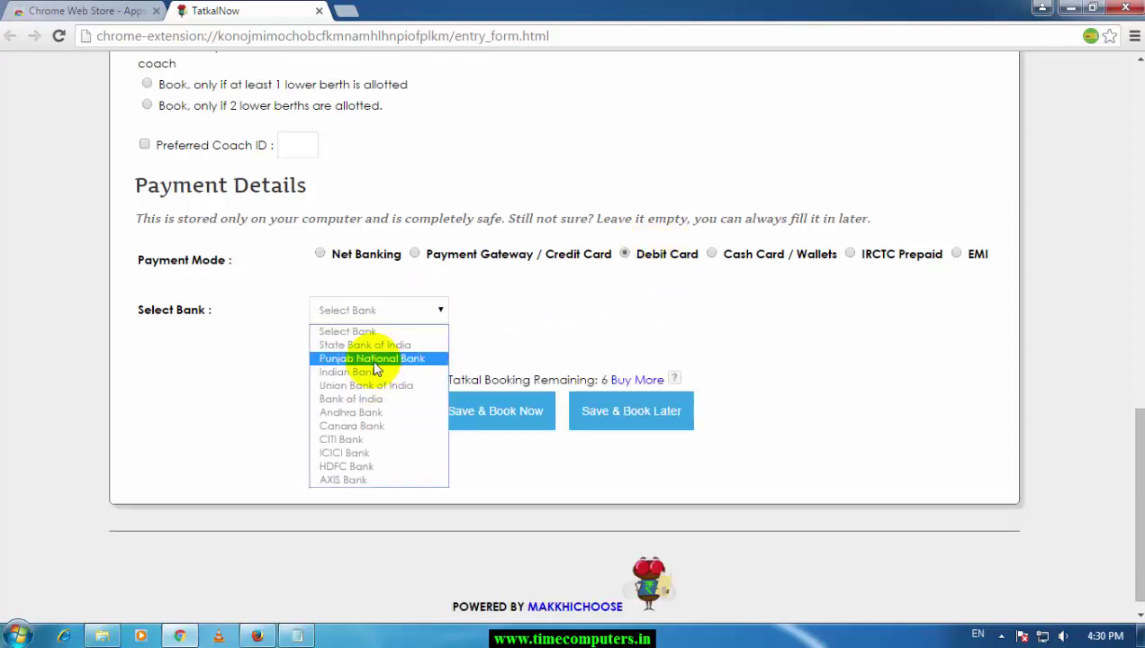
left_click(371, 412)
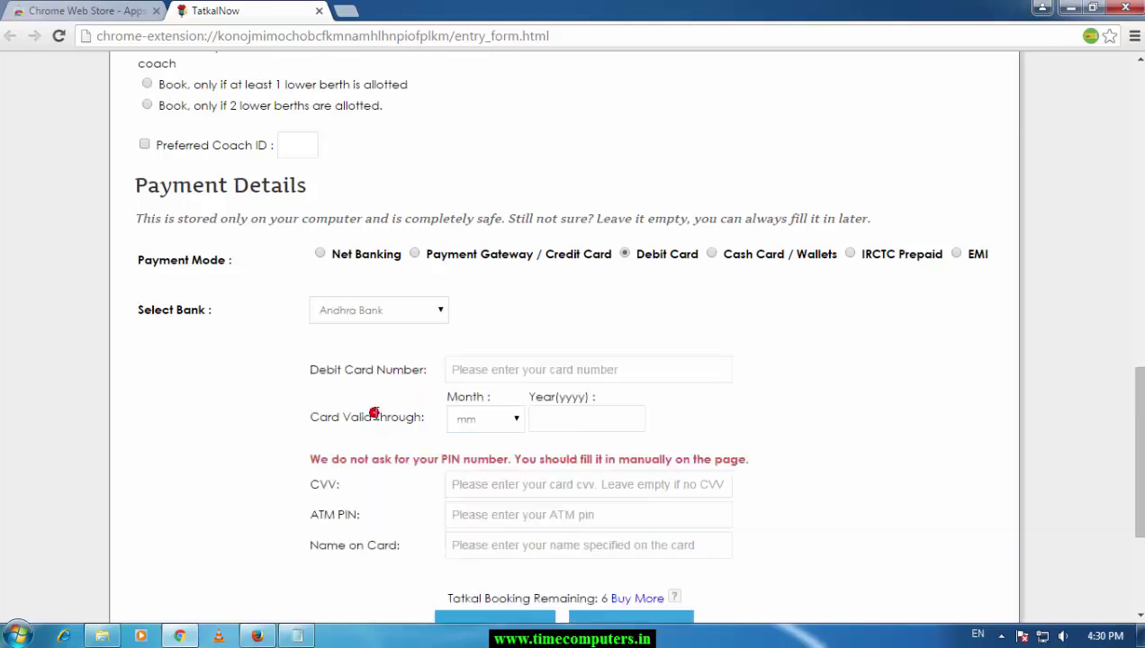
scroll(486, 383, "down", 1)
scroll(492, 380, "down", 1)
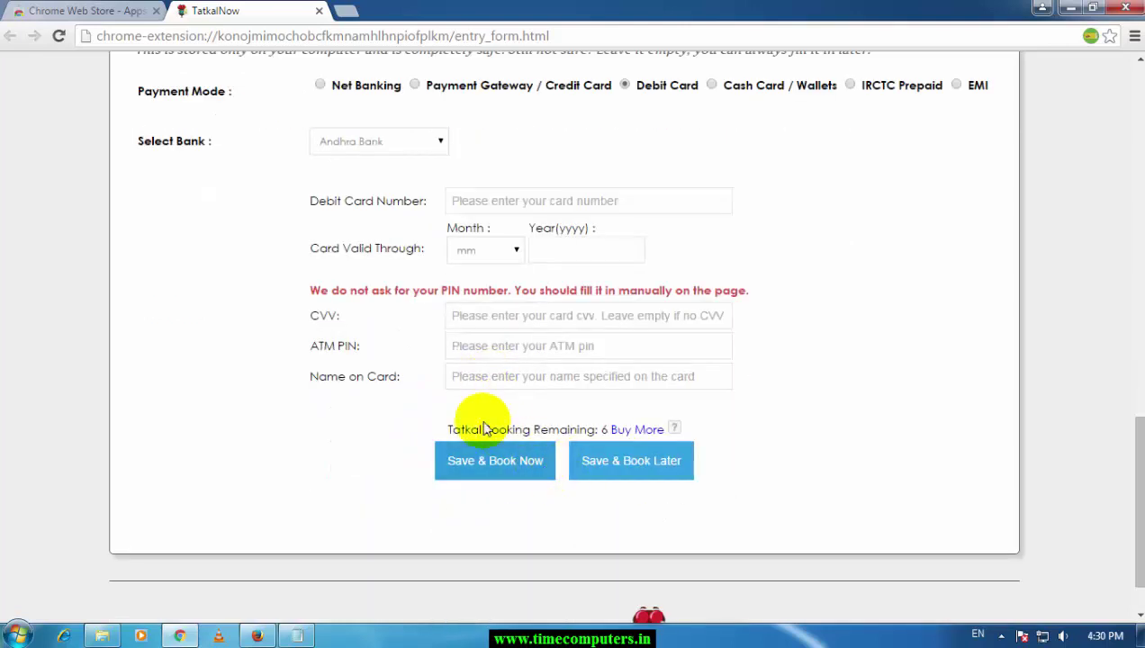
Try Save & Book Later, accept removing IRCTC ads, and dismiss the missing train number warning
left_click(633, 470)
left_click(668, 241)
left_click(667, 241)
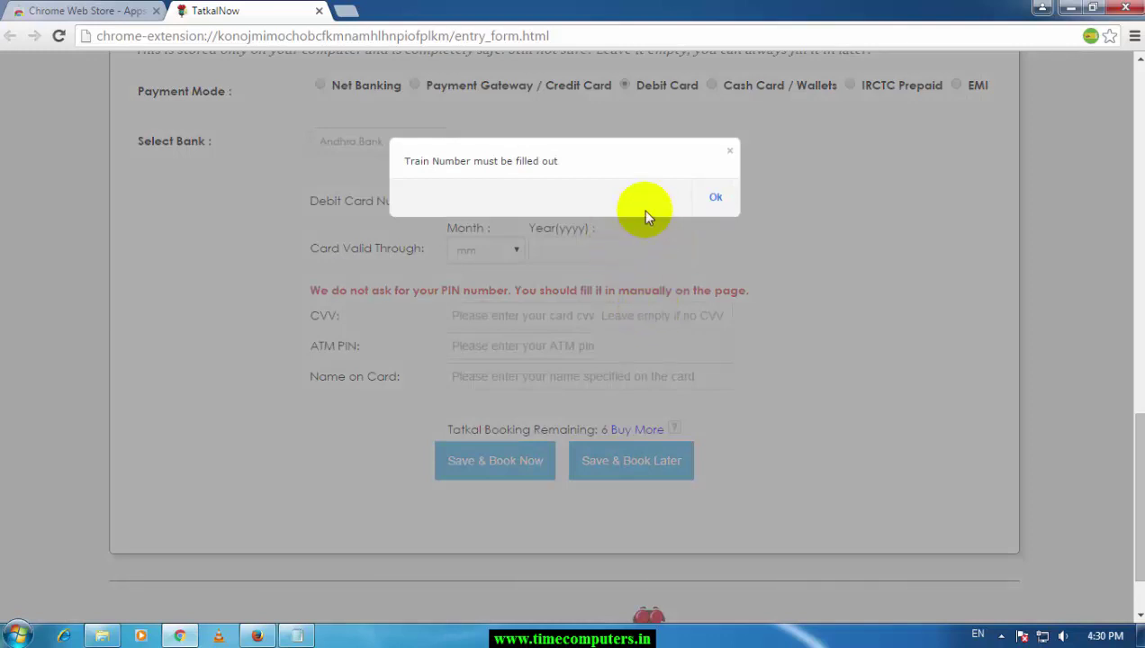
left_click(717, 199)
Enter train 17233 and pick the 17233 : Bhagyanagar Express suggestion
scroll(447, 262, "up", 5)
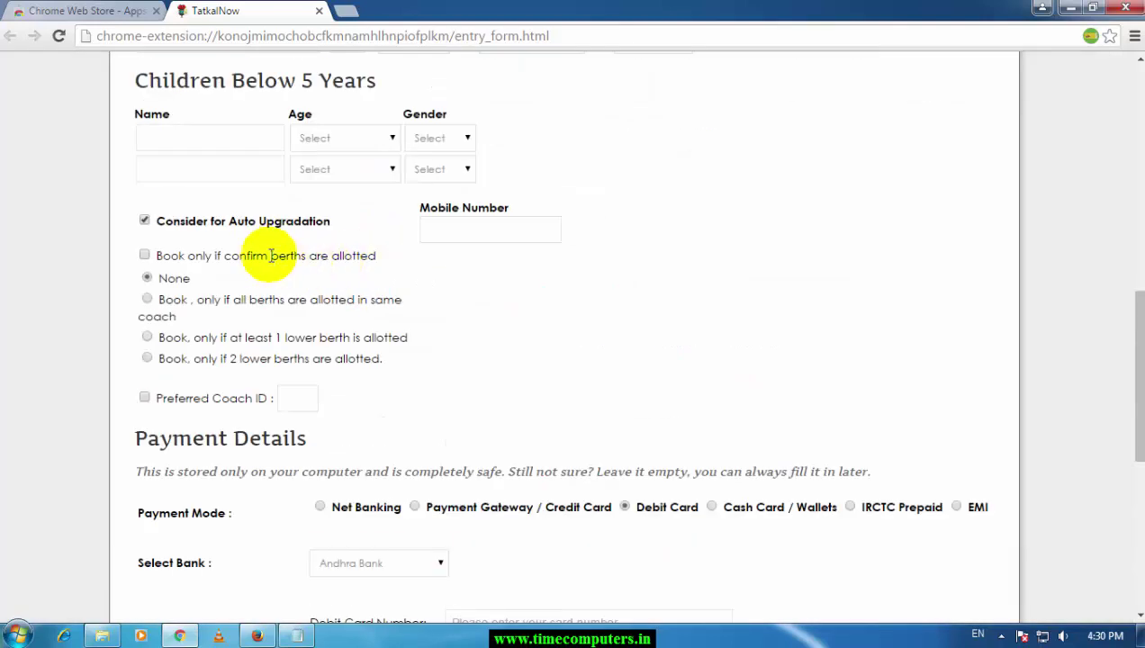
scroll(269, 256, "up", 4)
scroll(268, 252, "up", 4)
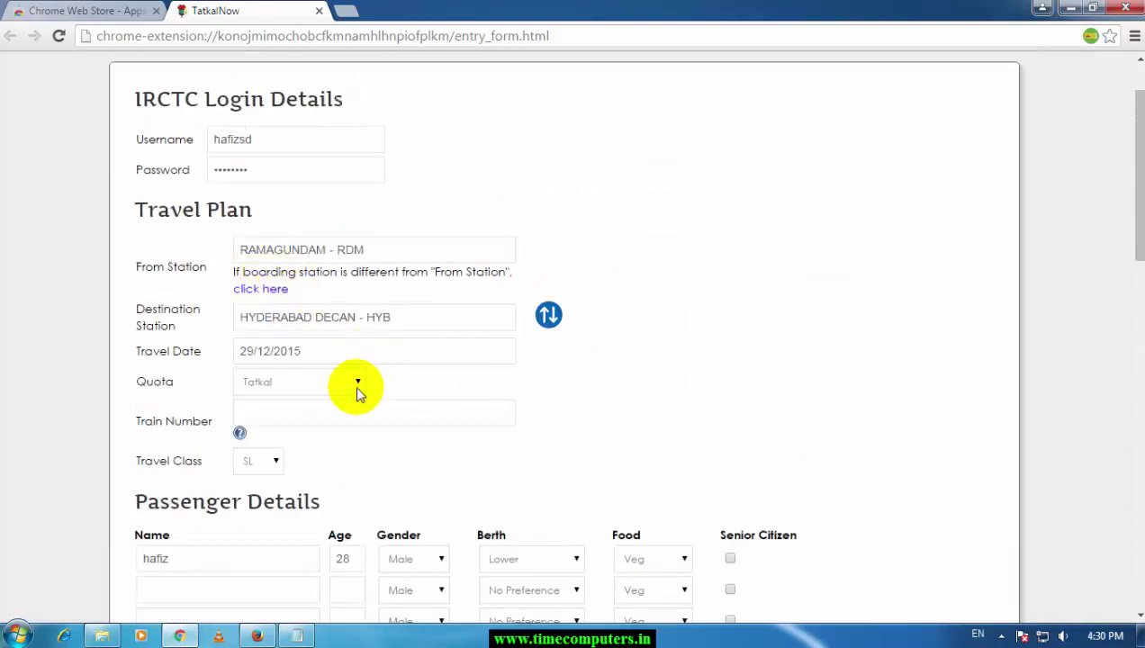
left_click(326, 416)
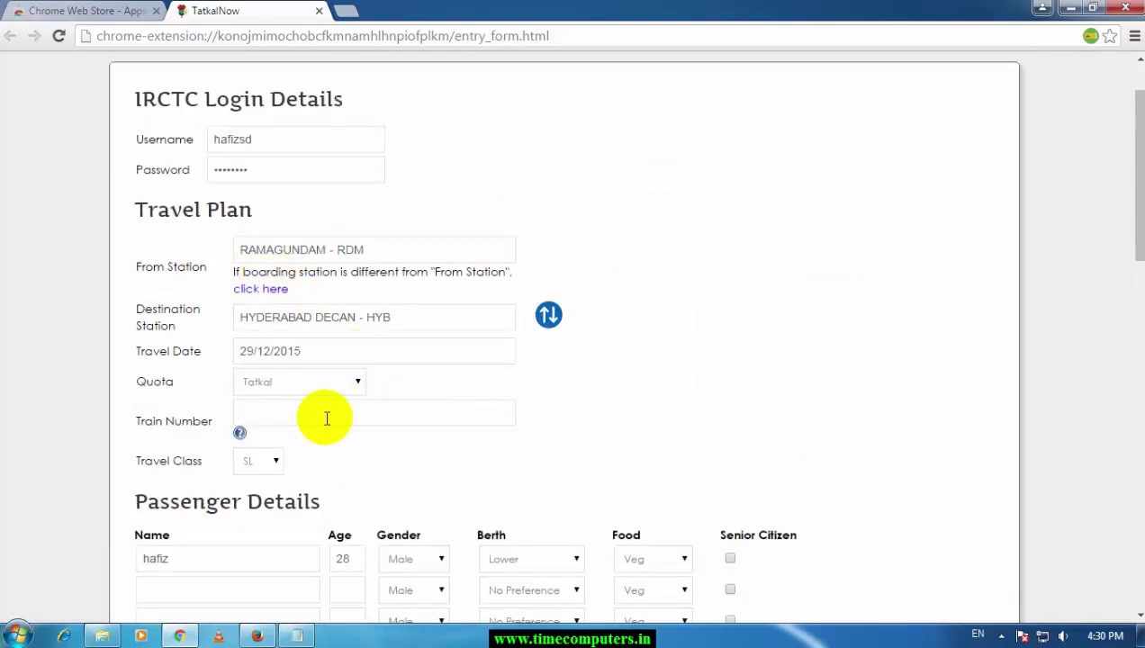
type("17233")
scroll(352, 419, "down", 3)
left_click(338, 190)
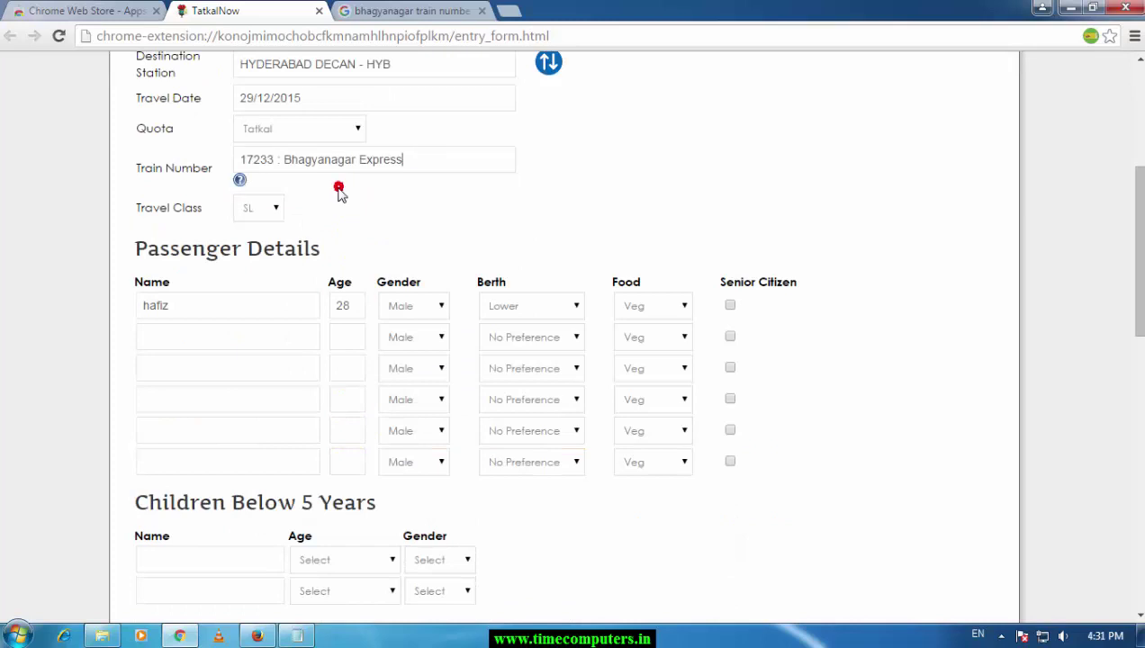
Save the completed ticket for later booking and acknowledge it was stored as ticket 1
scroll(429, 325, "down", 3)
scroll(509, 417, "down", 5)
scroll(409, 388, "down", 3)
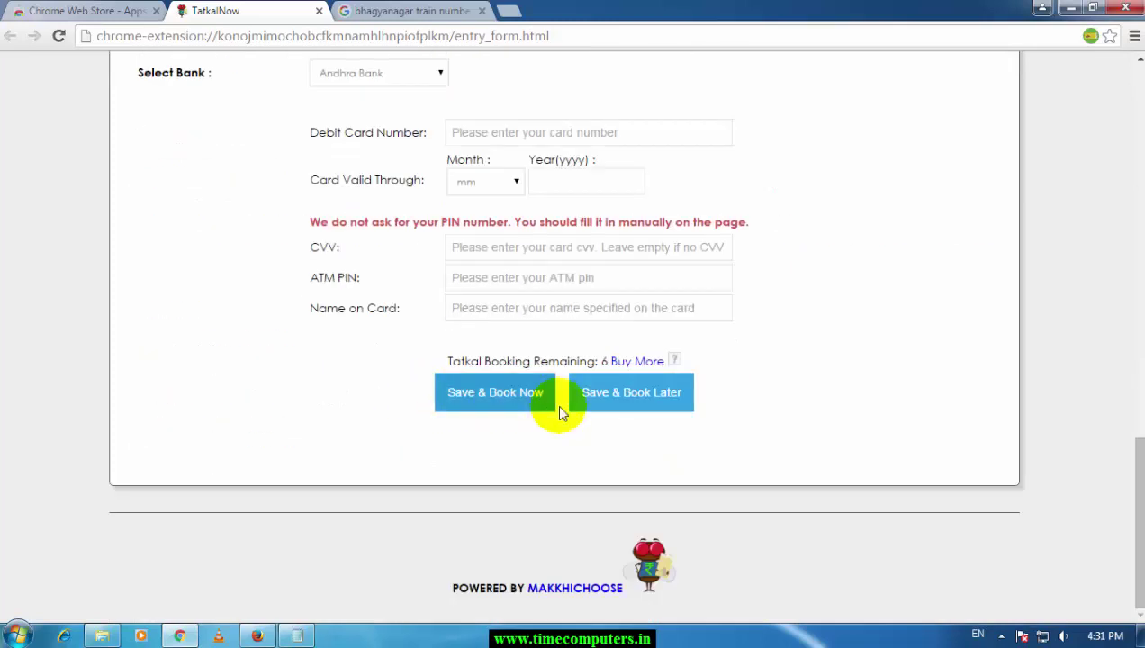
left_click(629, 405)
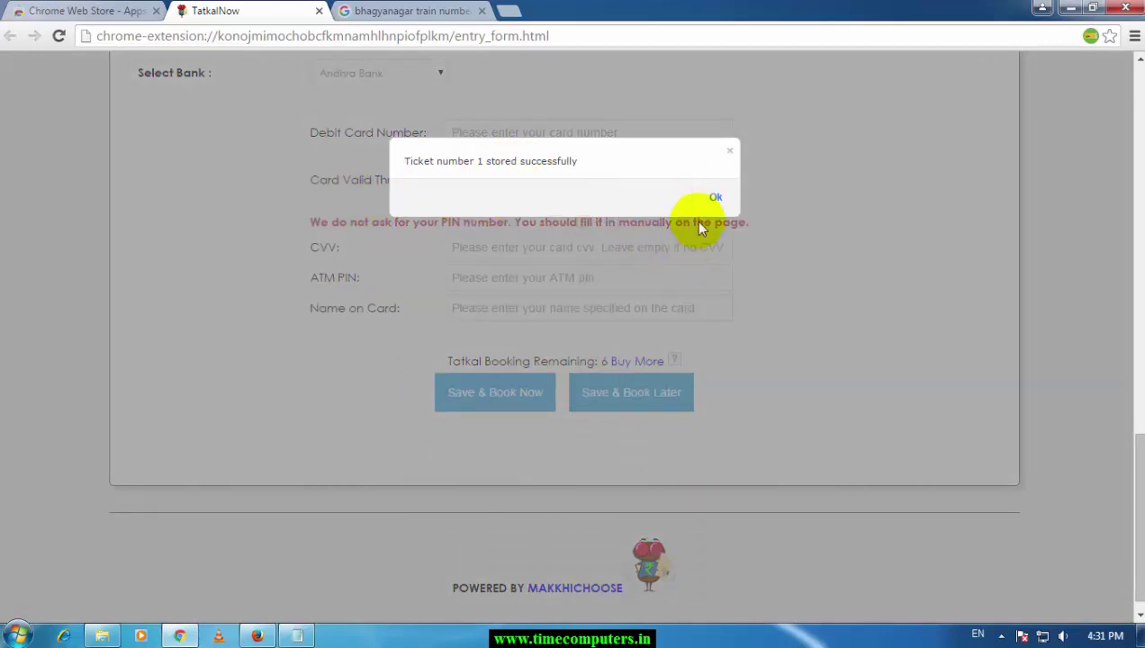
left_click(713, 196)
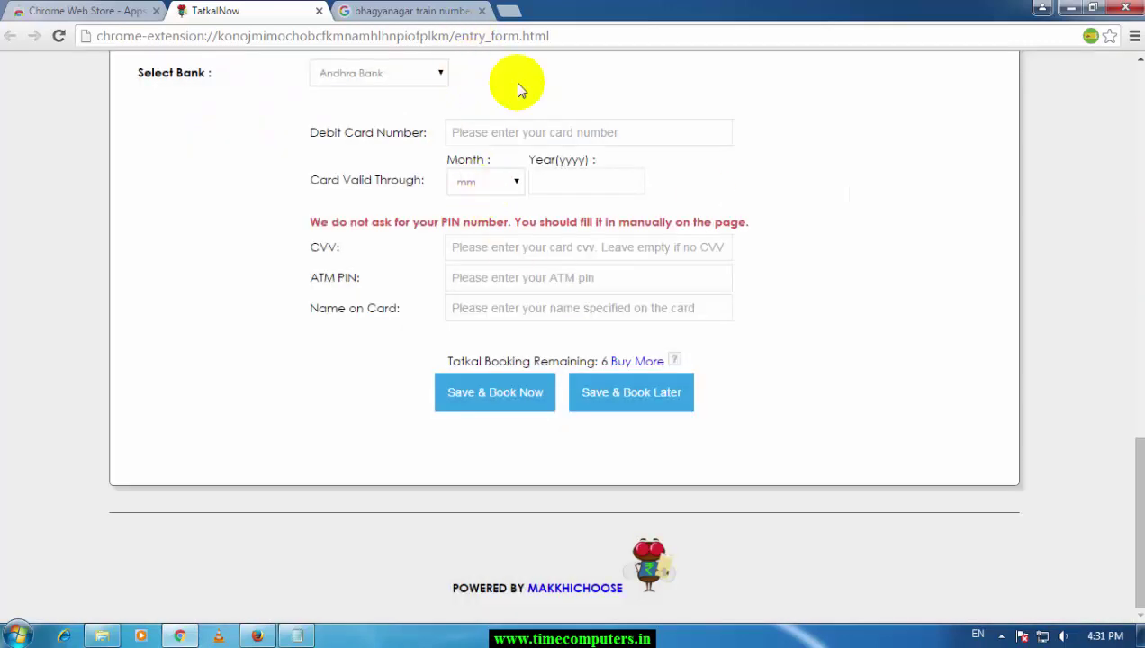
Load irctc.co.in in a new browser tab
left_click(526, 14)
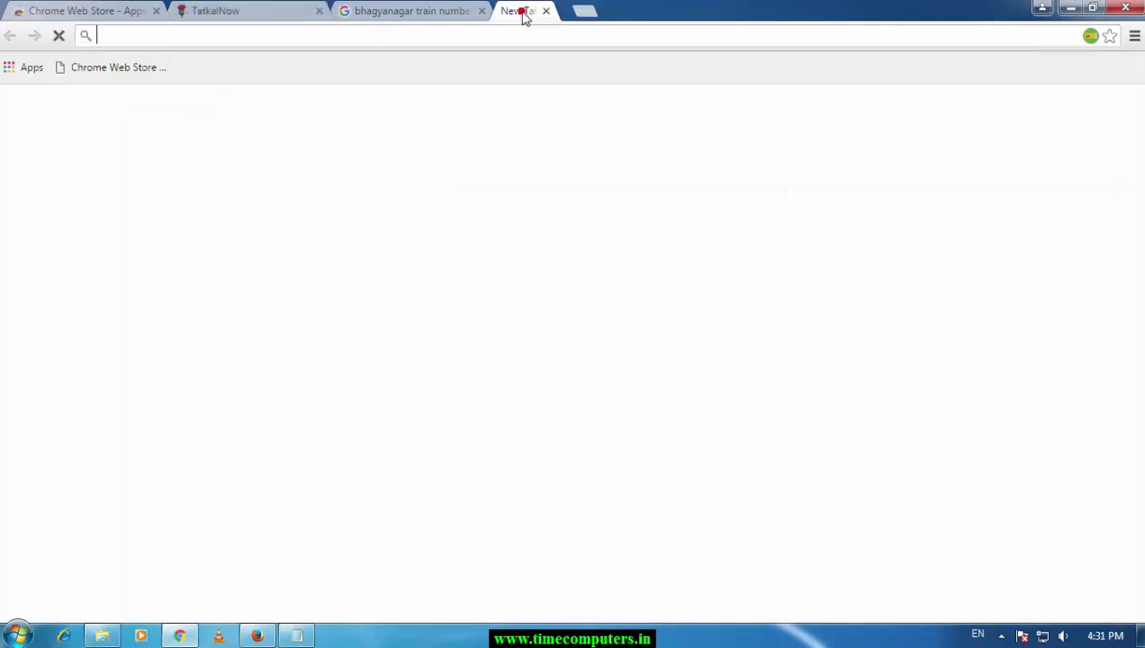
type("ir")
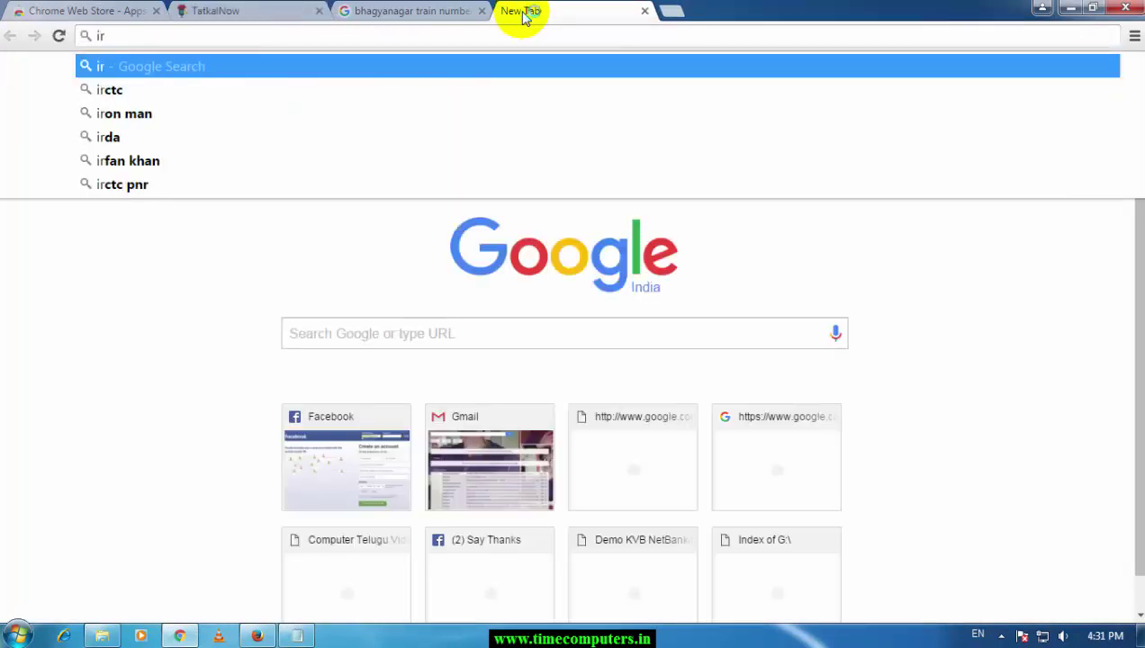
type("ctc.")
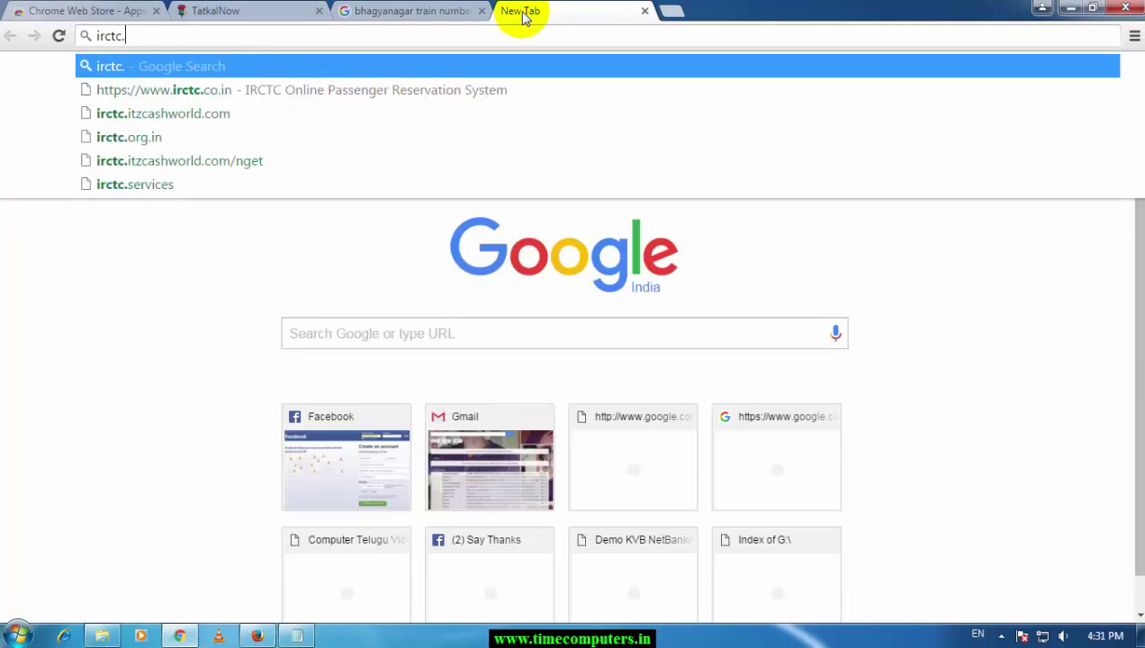
type("co")
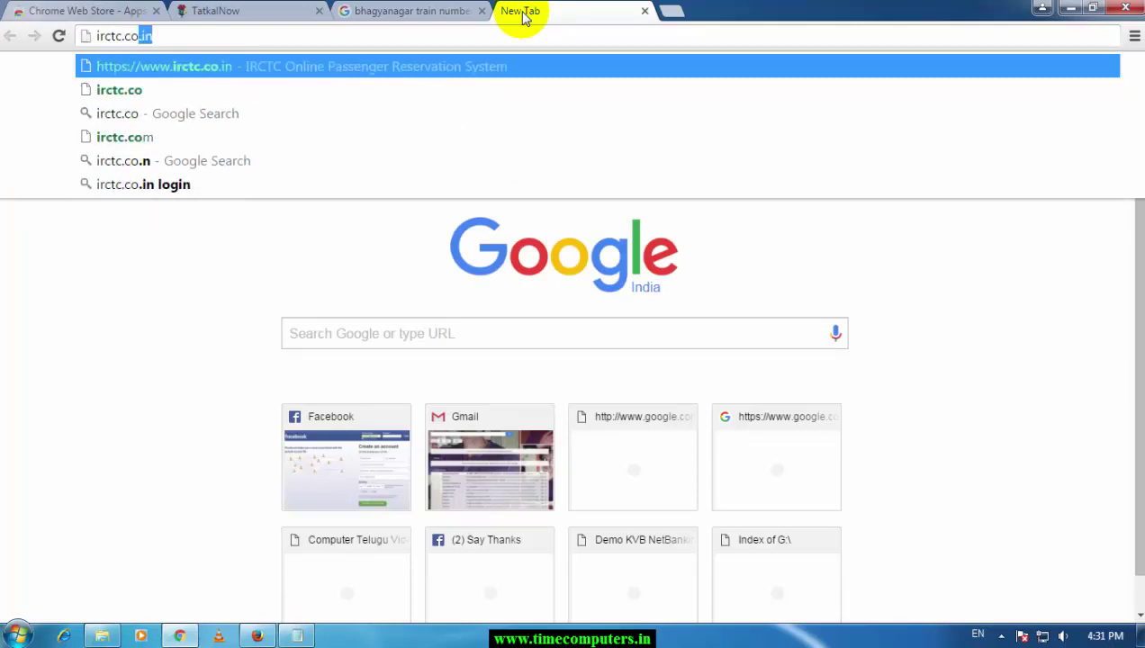
key("Return")
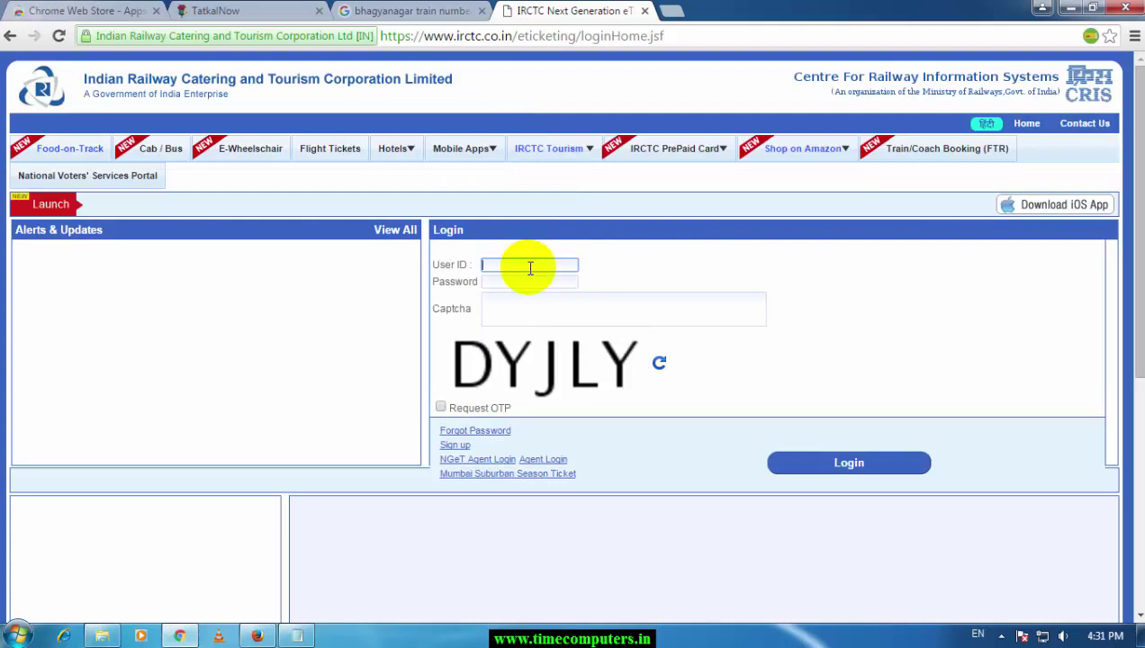
Sign in to IRCTC with the account's user ID, password and the displayed captcha
type("hafiz")
key("Tab")
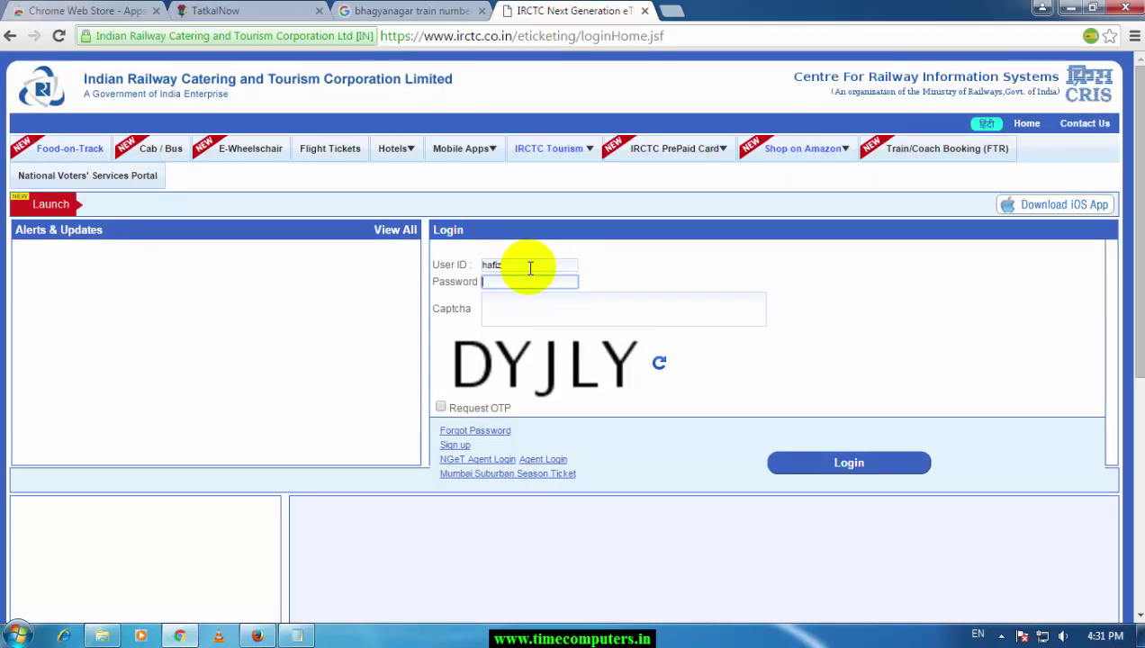
left_click(530, 265)
type("sd")
key("Tab")
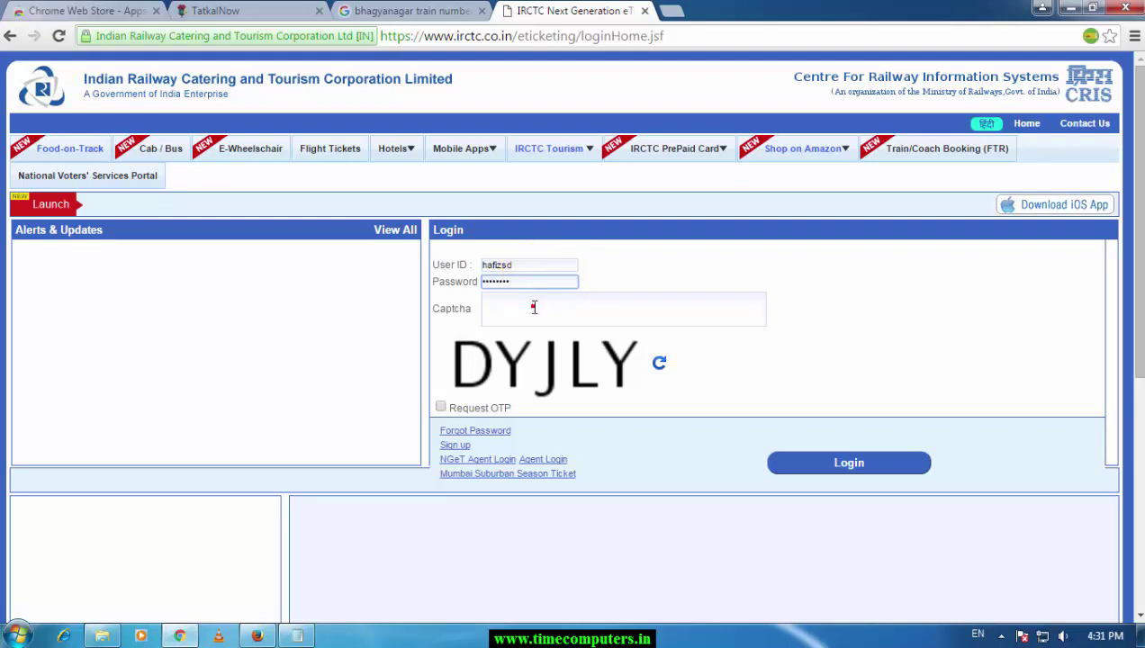
left_click(537, 307)
type("DYJLY")
left_click(864, 465)
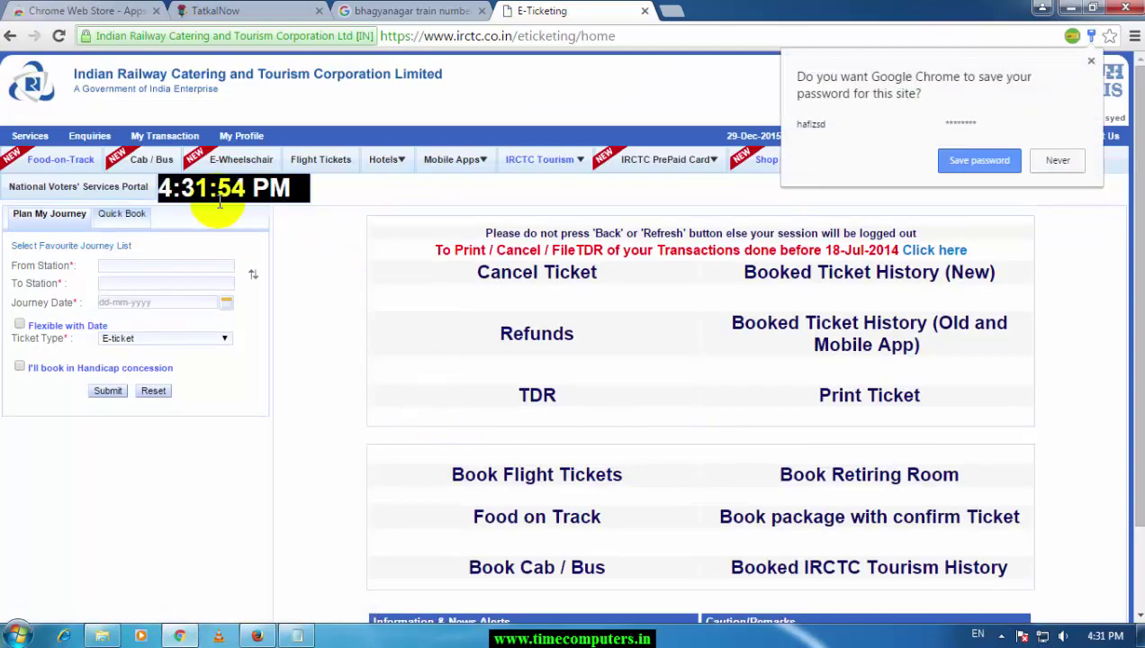
Close Chrome's Save password bubble over the IRCTC E-Ticketing home page
left_click(165, 187)
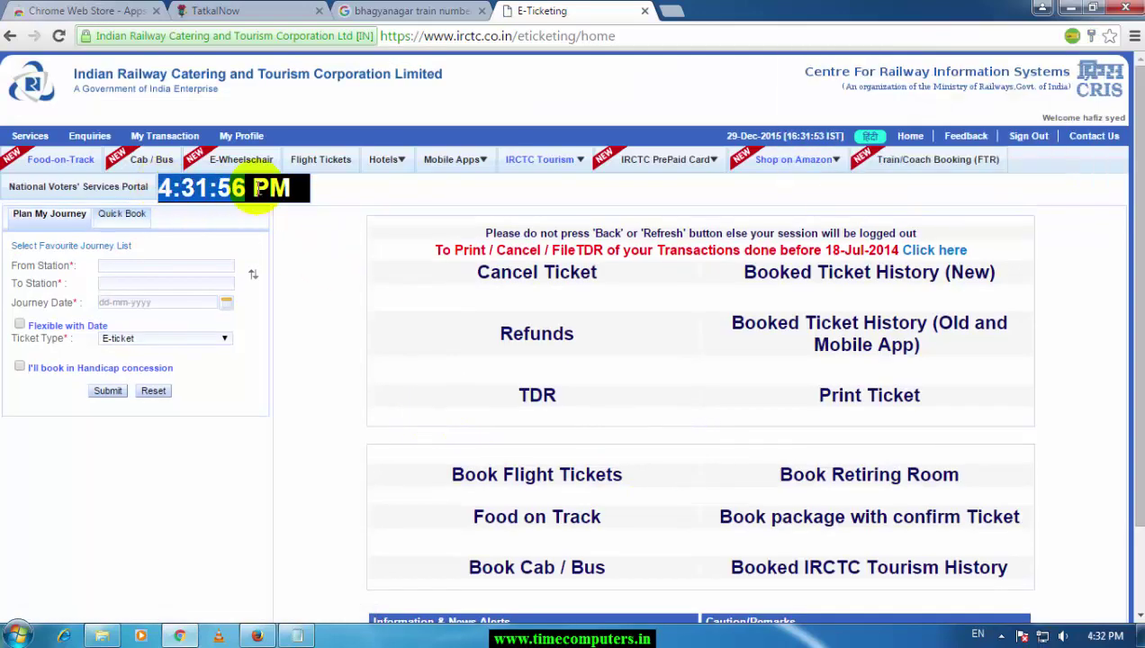
left_click(297, 195)
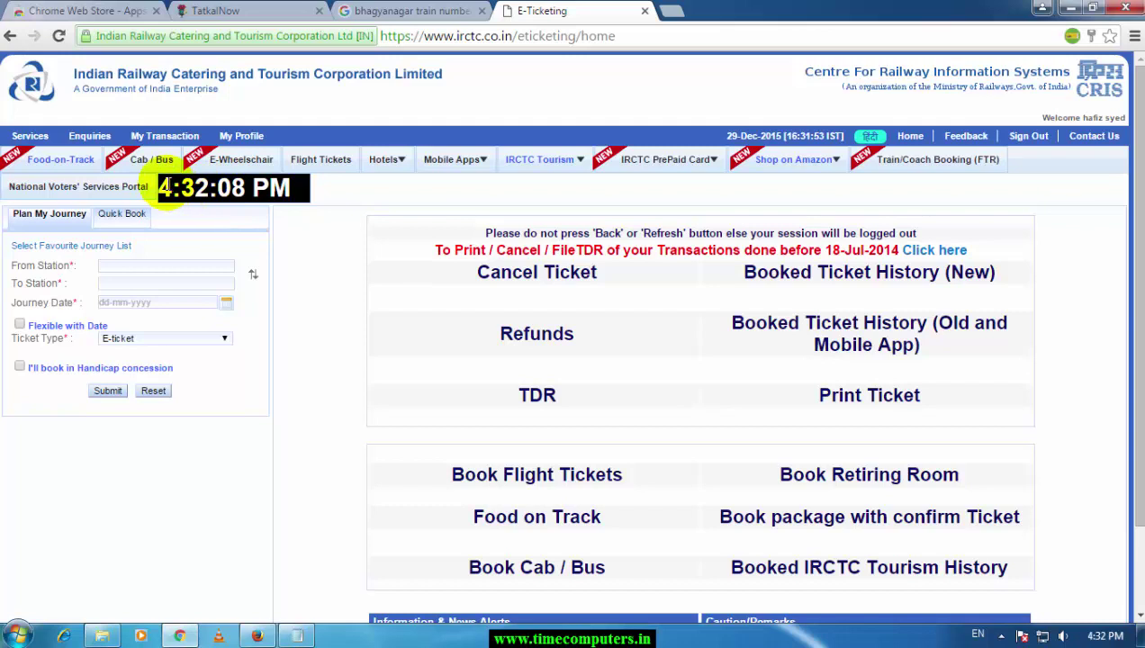
left_click_drag(155, 191, 302, 198)
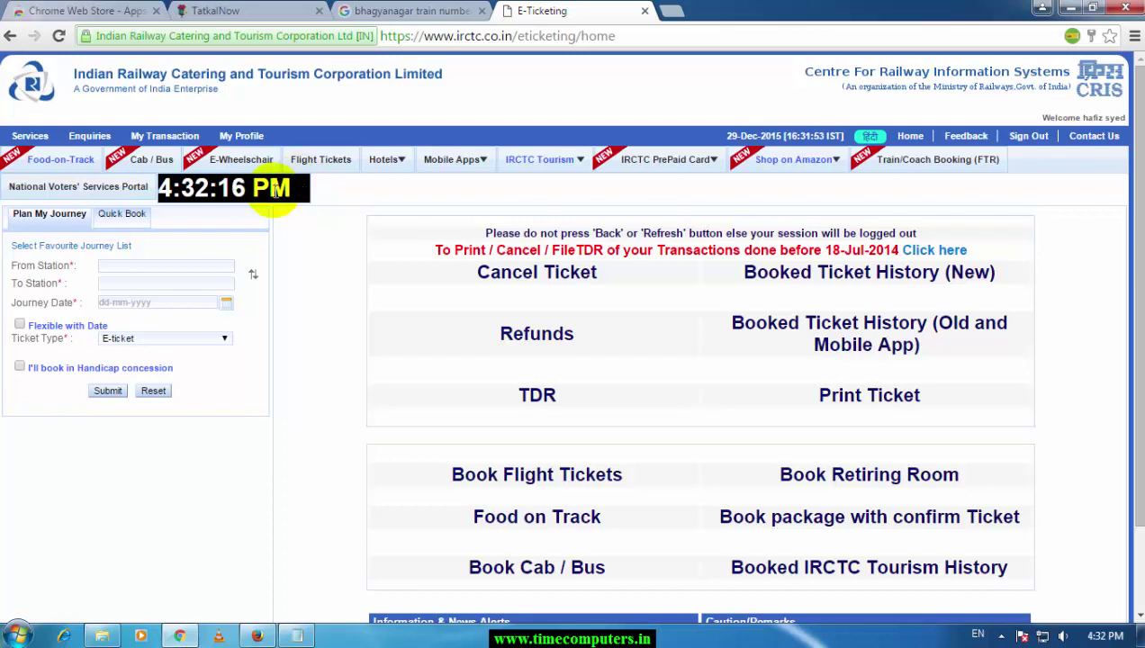
Auto-fill the IRCTC journey planner from the saved TatkalNow ticket and dismiss the train-not-available alert
left_click(1072, 36)
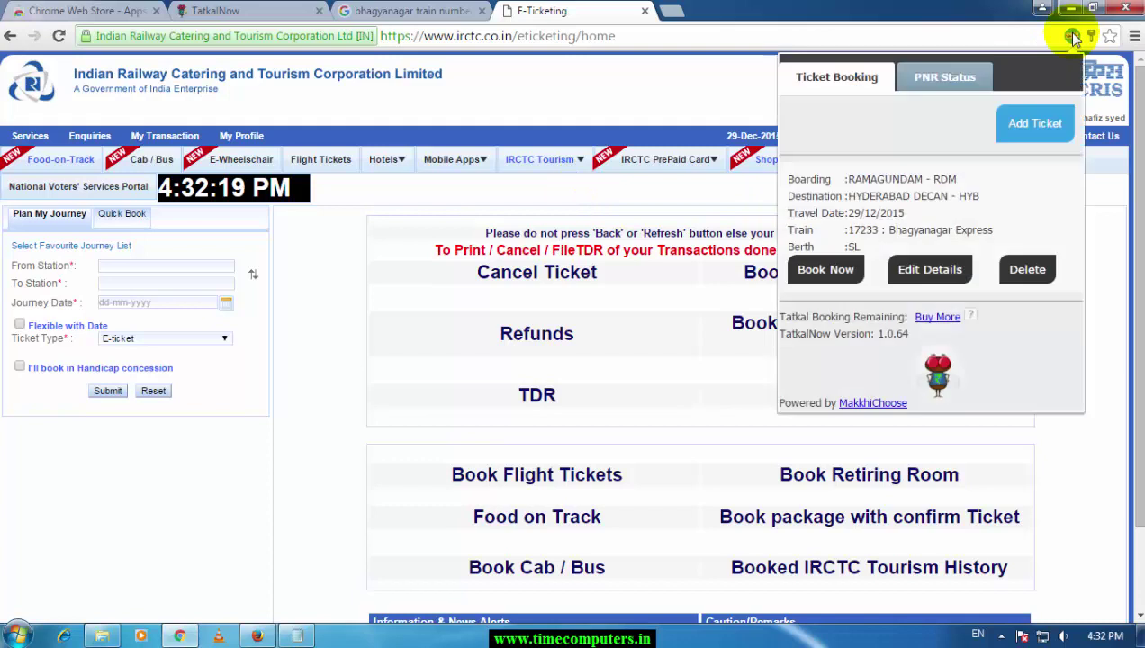
left_click(835, 281)
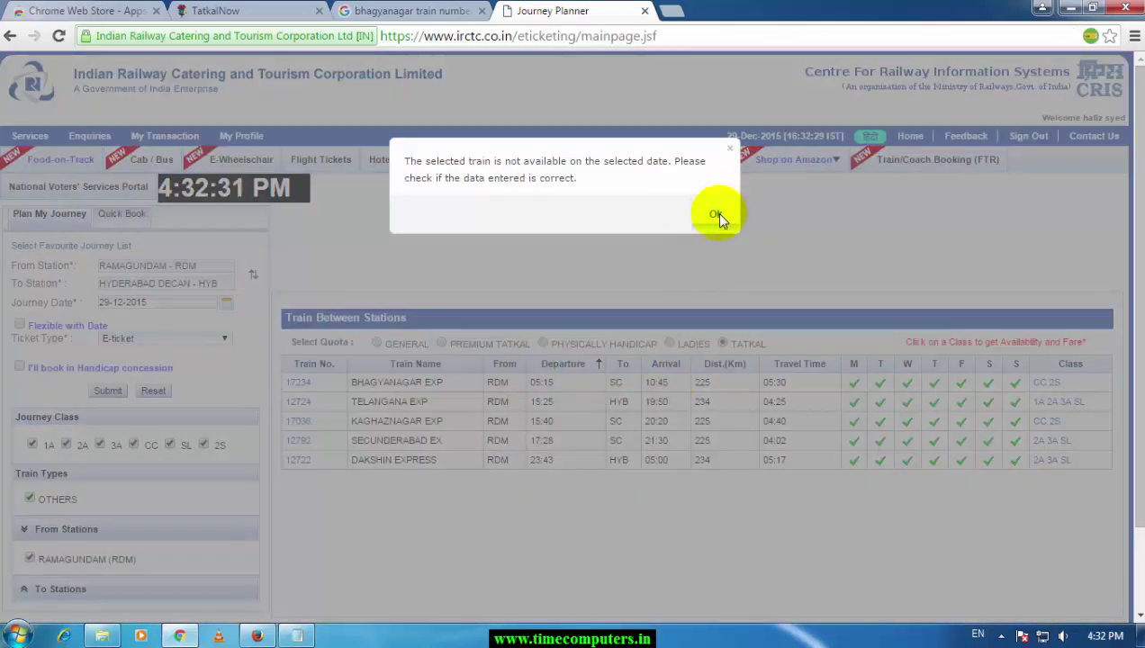
left_click(717, 218)
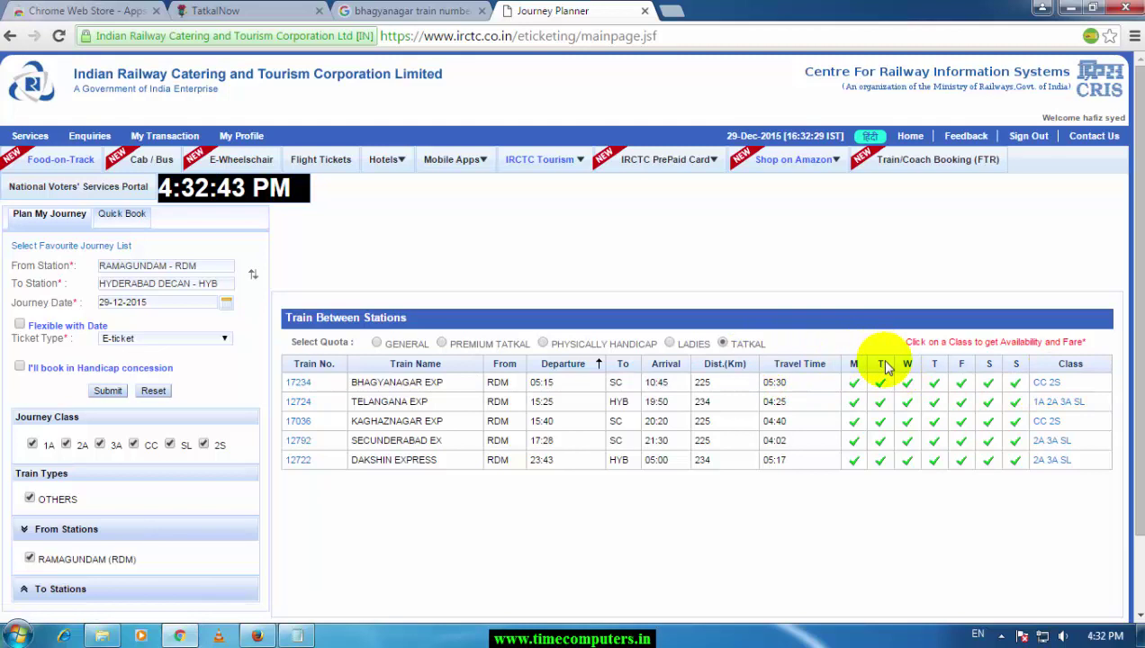
Book the Bhagyanagar Exp 2S seat available on 30-12-2015 and confirm continuing with it
scroll(909, 353, "down", 1)
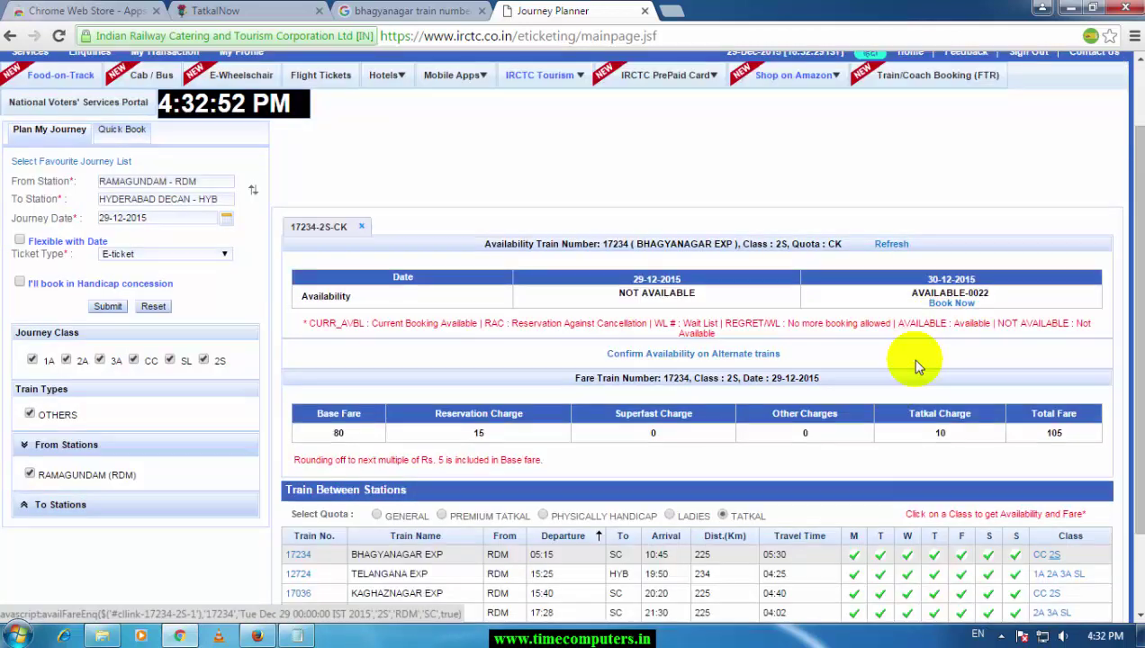
left_click(950, 304)
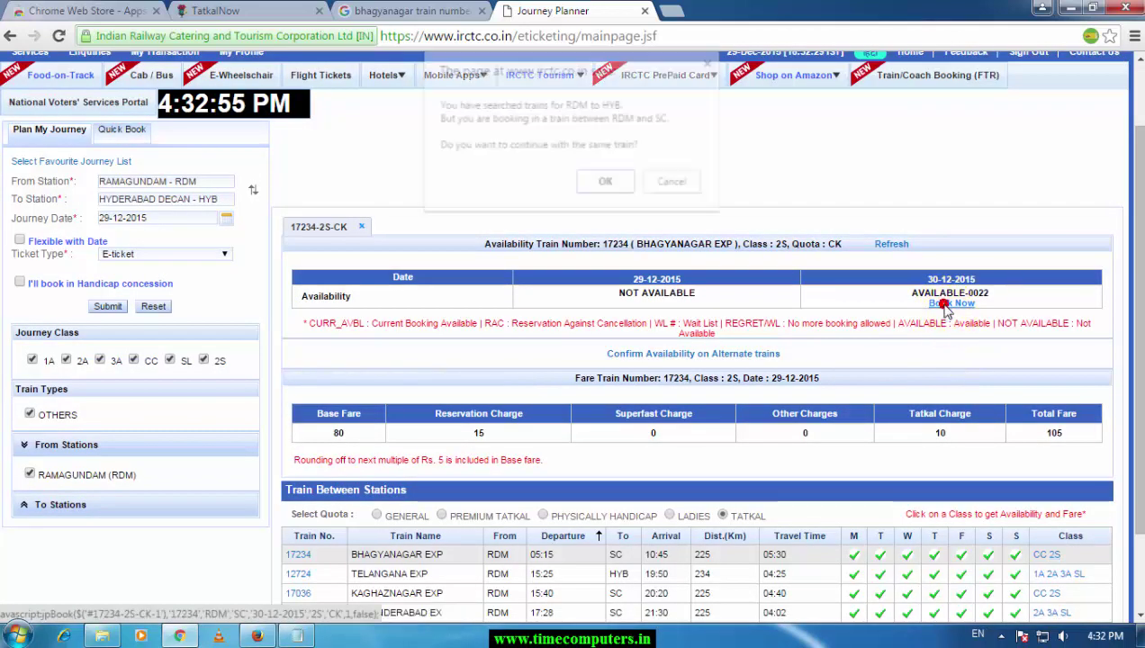
left_click(592, 179)
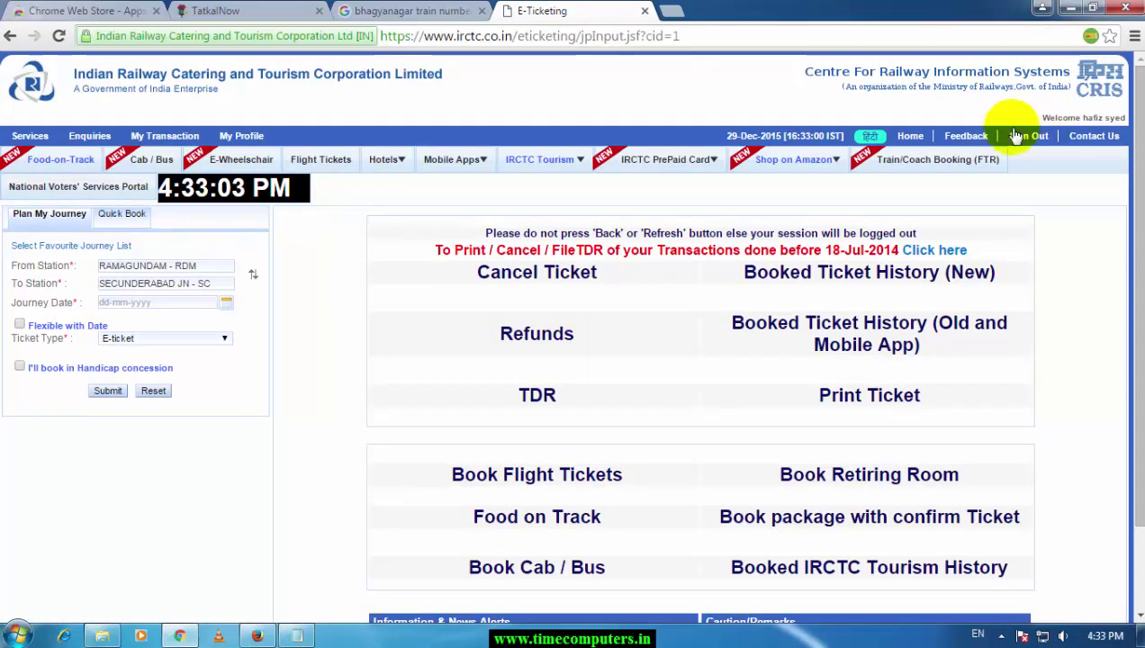
Auto-fill the IRCTC journey planner from the saved TatkalNow ticket with Book Now
left_click_drag(144, 190, 306, 198)
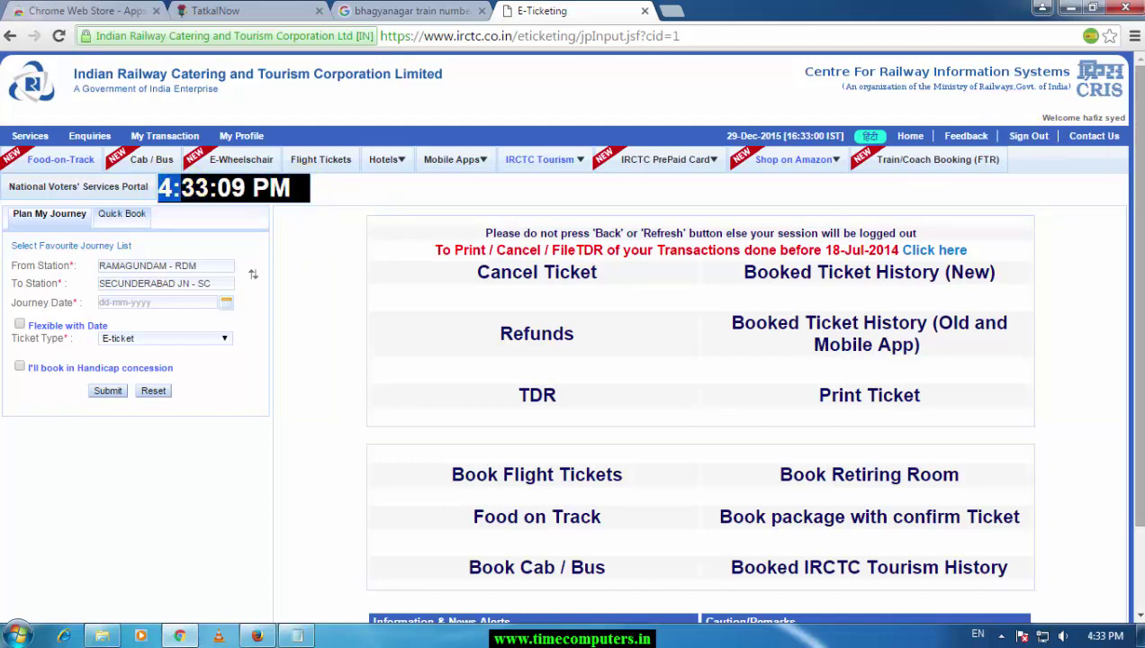
left_click(1090, 36)
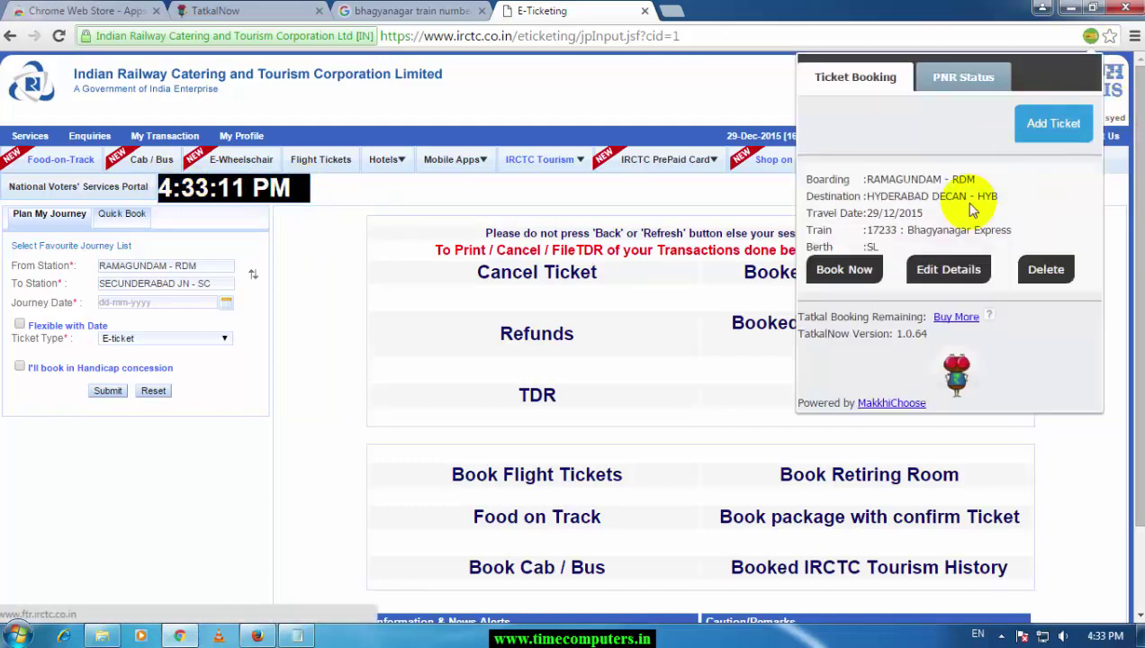
left_click(850, 271)
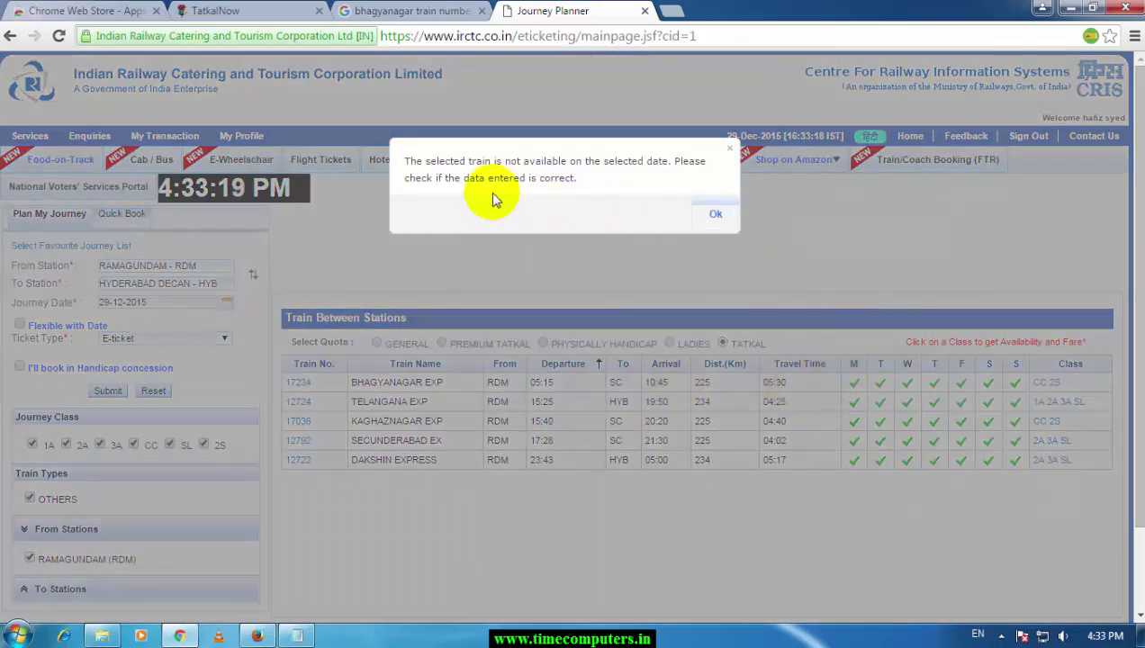
Dismiss the train-not-available warning, leaving the Ramagundam–Hyderabad Decan trains listed for 29-12-2015
mouse_move(415, 161)
left_mouse_down()
mouse_move(488, 176)
mouse_move(576, 162)
left_mouse_up()
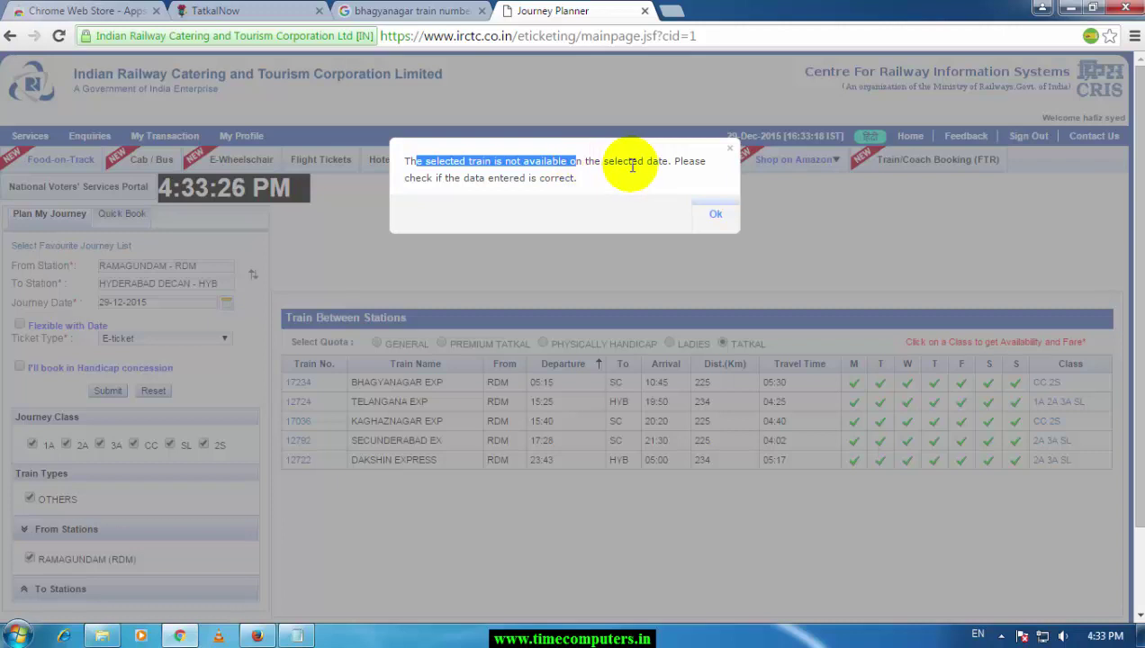
left_click(665, 169)
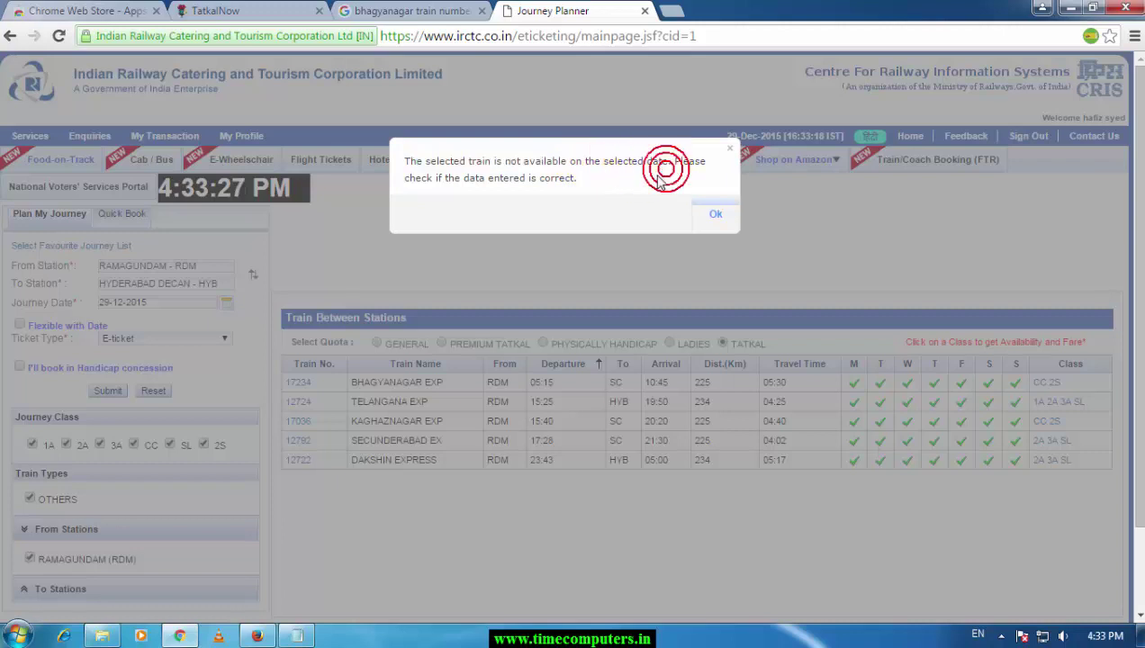
left_click(719, 215)
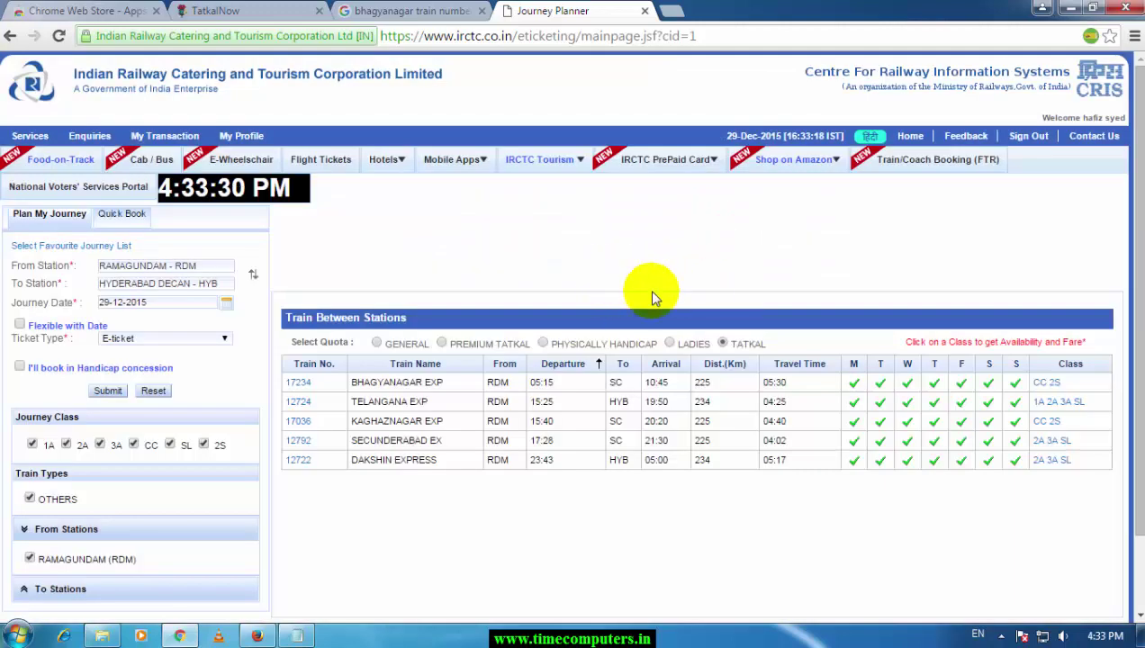